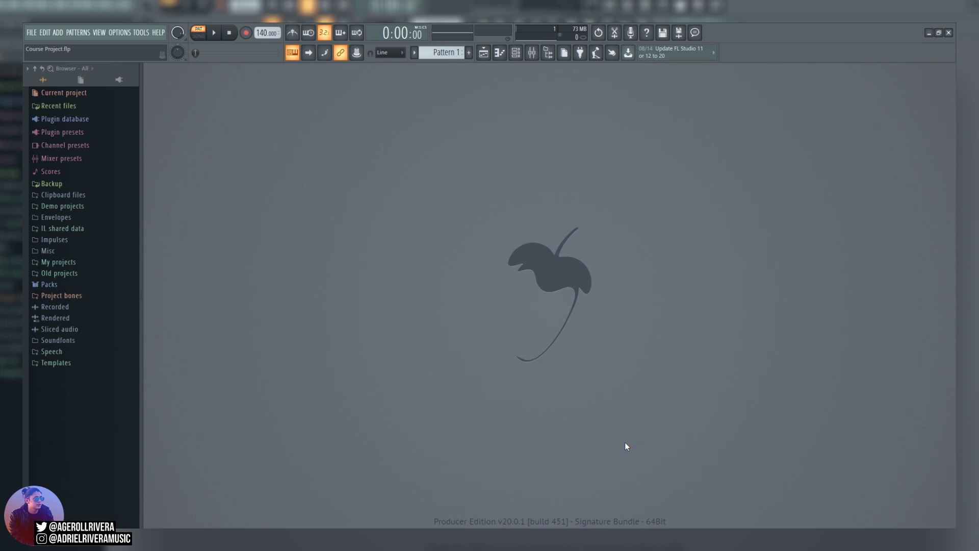
# Step: Open the Mixer window showing the Master track and inserts 1 through 40
pyautogui.click(532, 53)
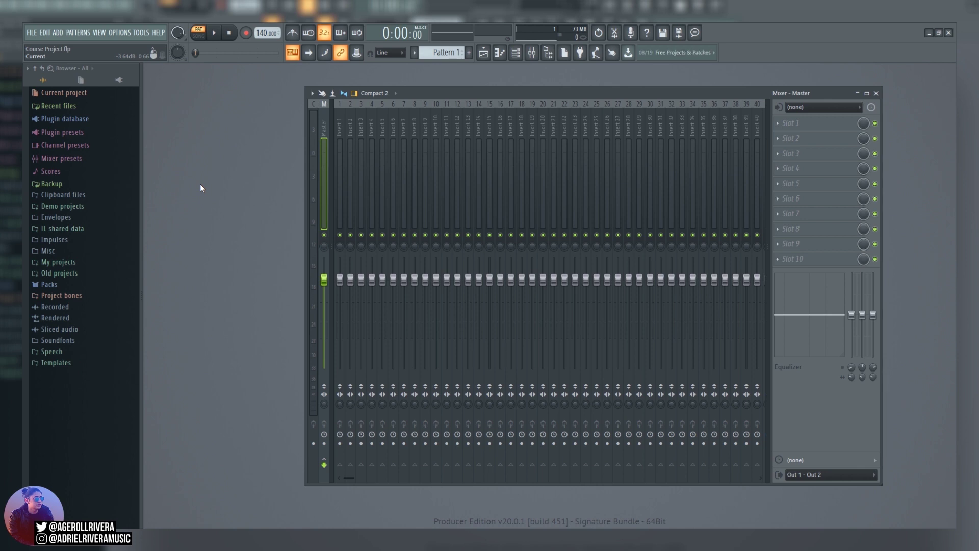
pyautogui.click(517, 53)
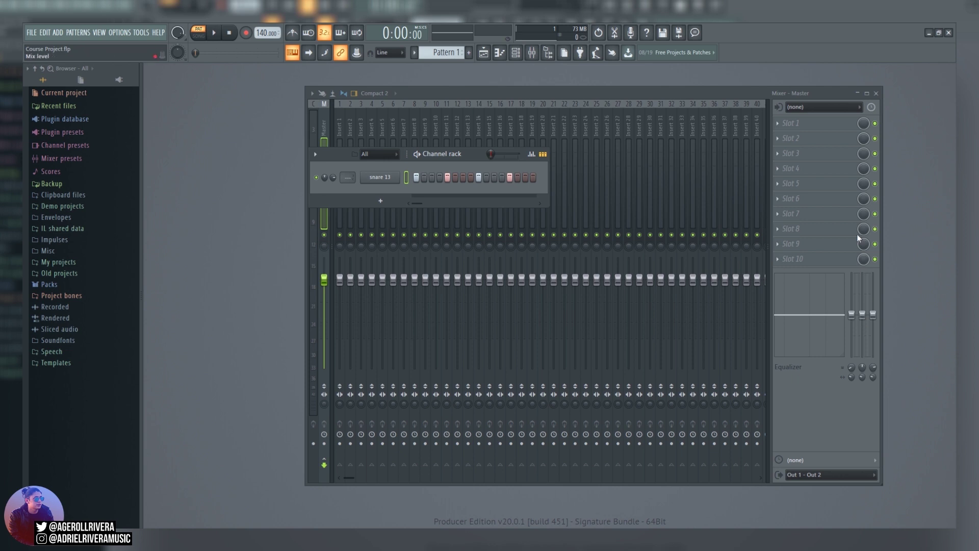
pyautogui.click(216, 33)
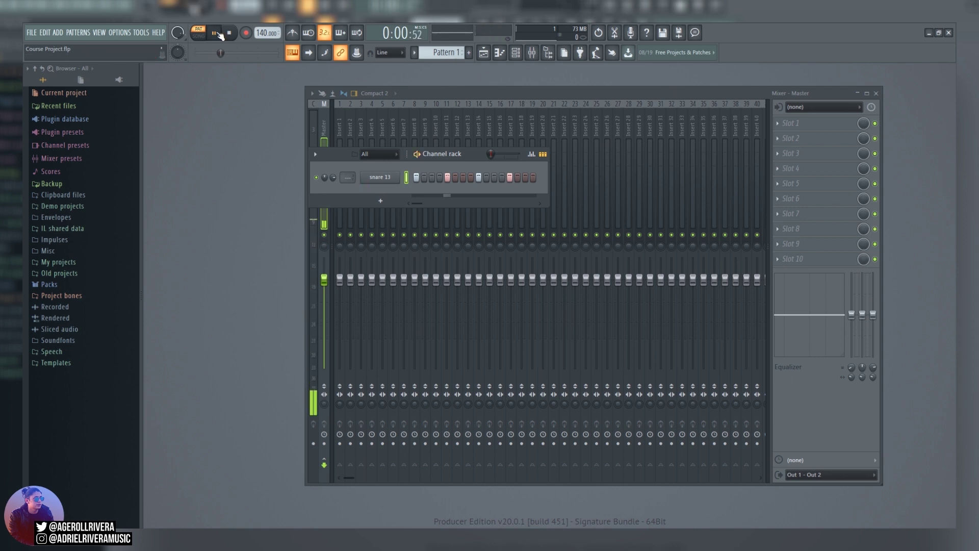
pyautogui.press('space')
pyautogui.moveTo(449, 154); pyautogui.dragTo(566, 149)
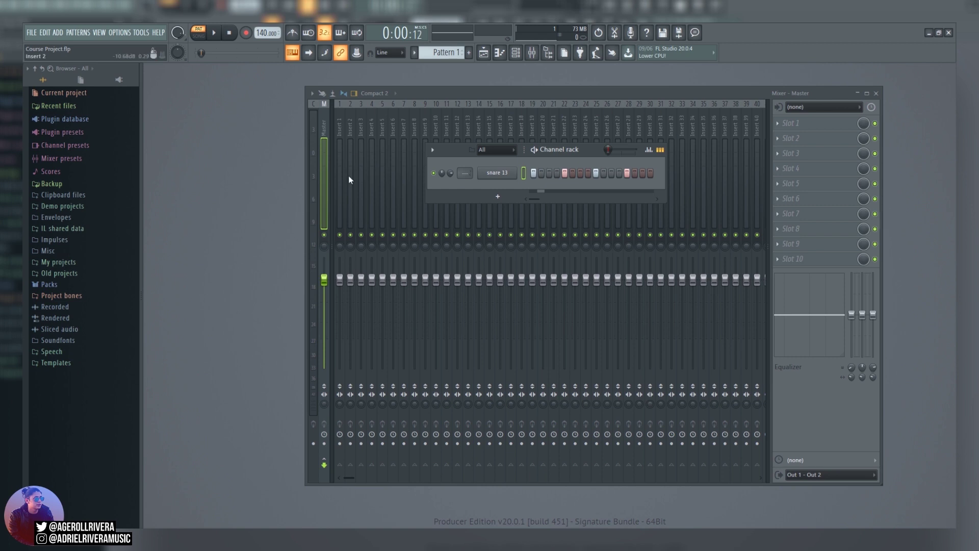
pyautogui.press('F6')
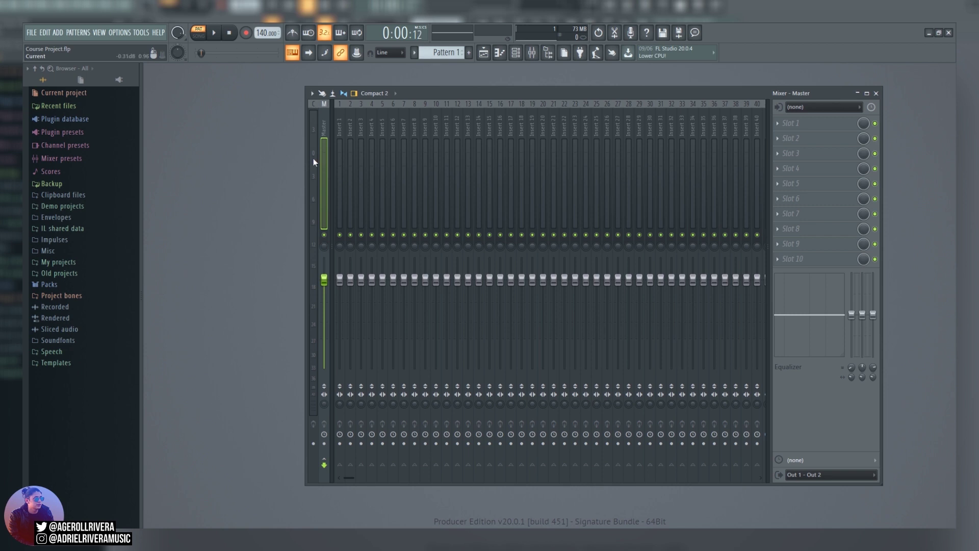
# Step: Browse Inserts 4, 7, 10, 16, 35 and Master, then settle on Insert 1 as the selected track
pyautogui.click(361, 162)
pyautogui.click(405, 164)
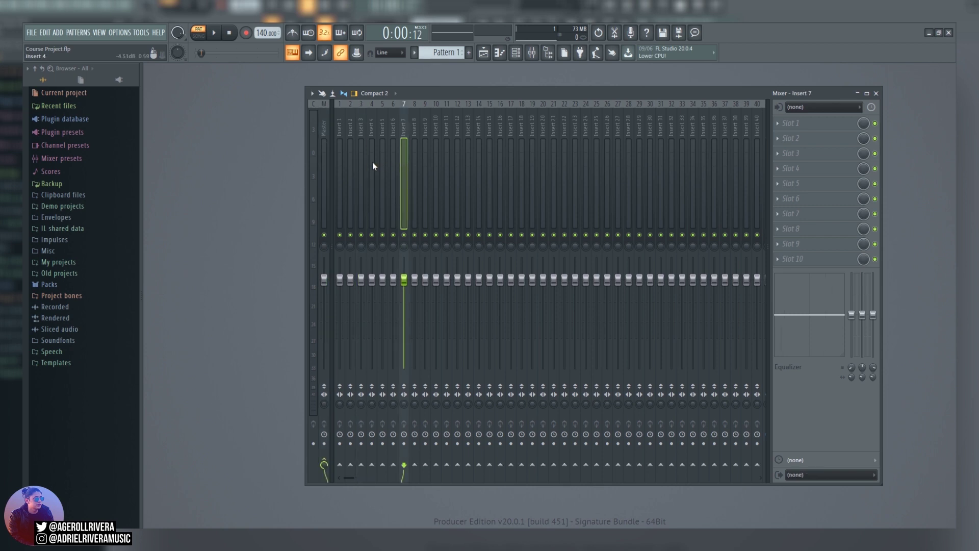
pyautogui.click(314, 185)
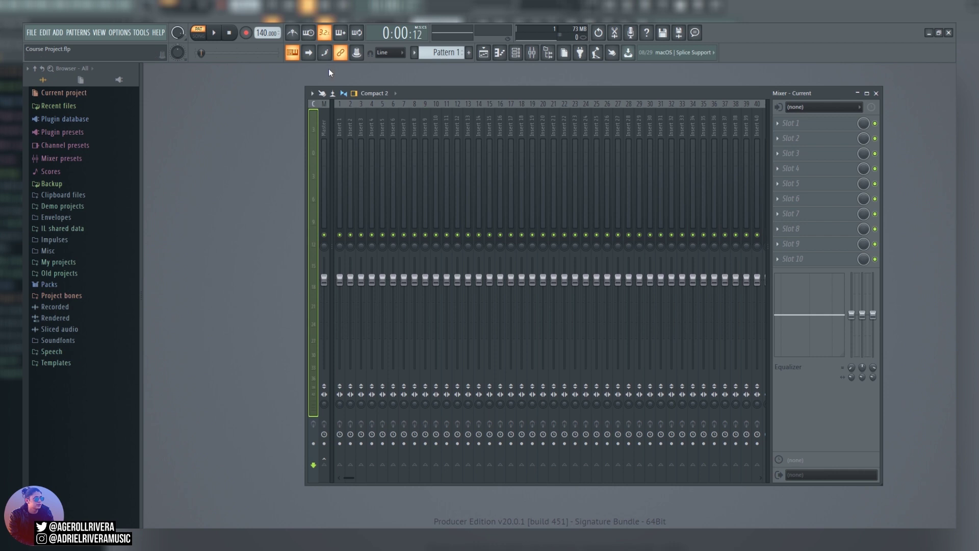
pyautogui.click(325, 129)
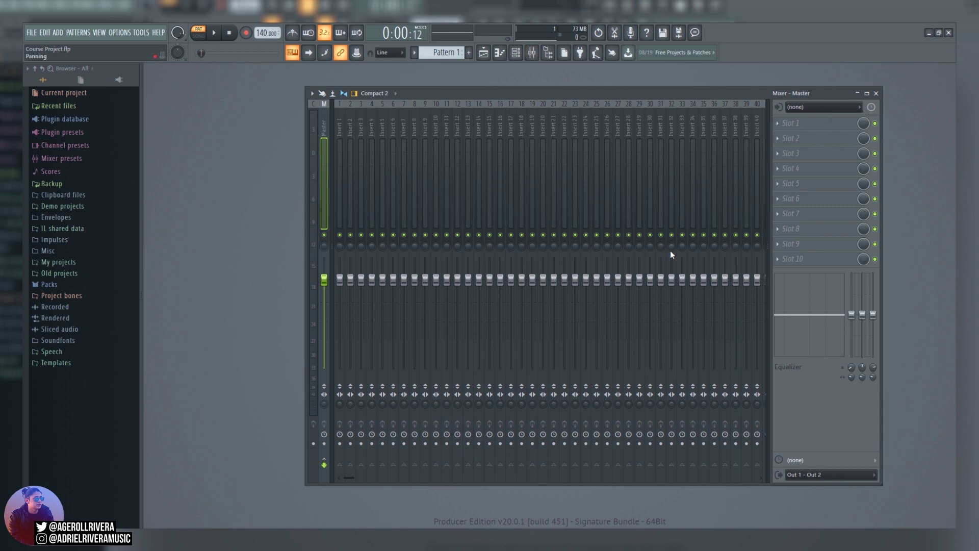
pyautogui.press('Right')
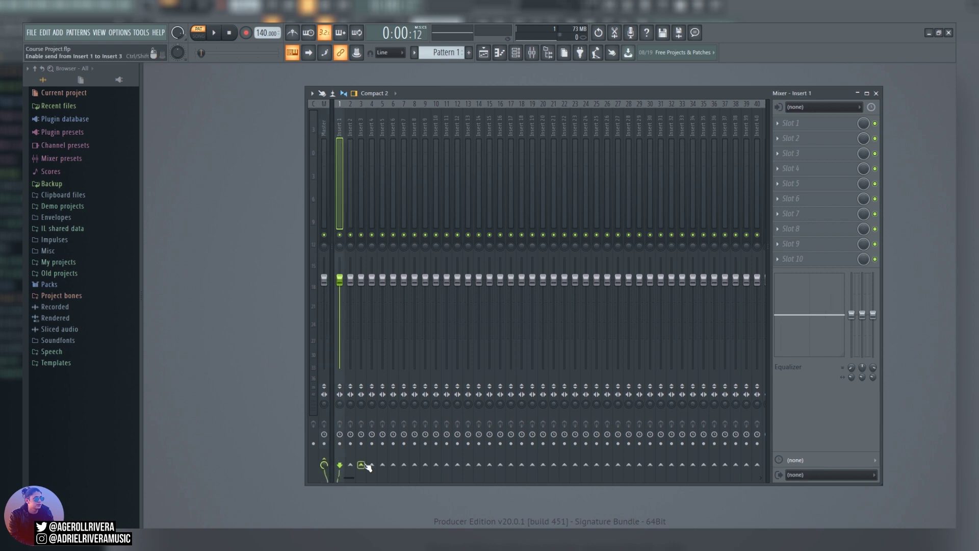
pyautogui.moveTo(364, 477); pyautogui.dragTo(750, 478)
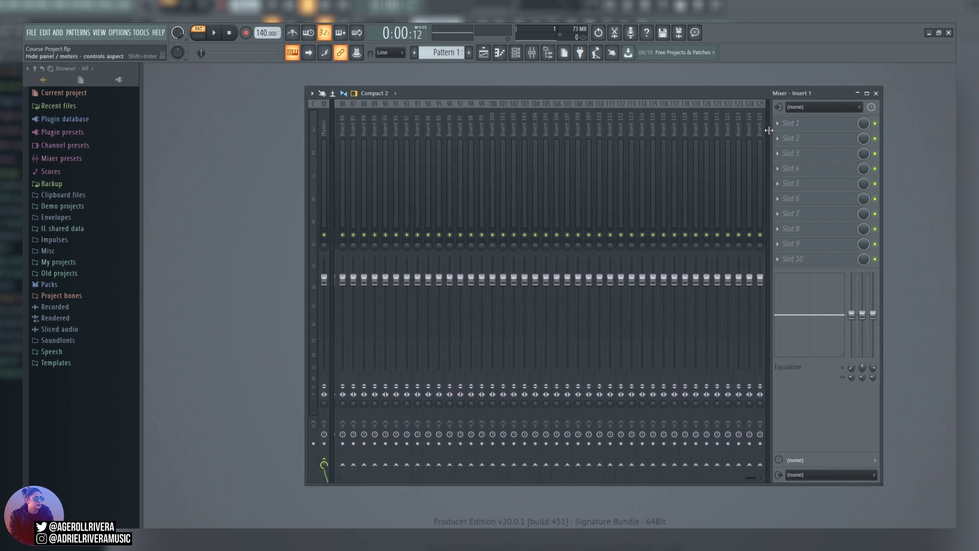
pyautogui.scroll(10, 337, 120)
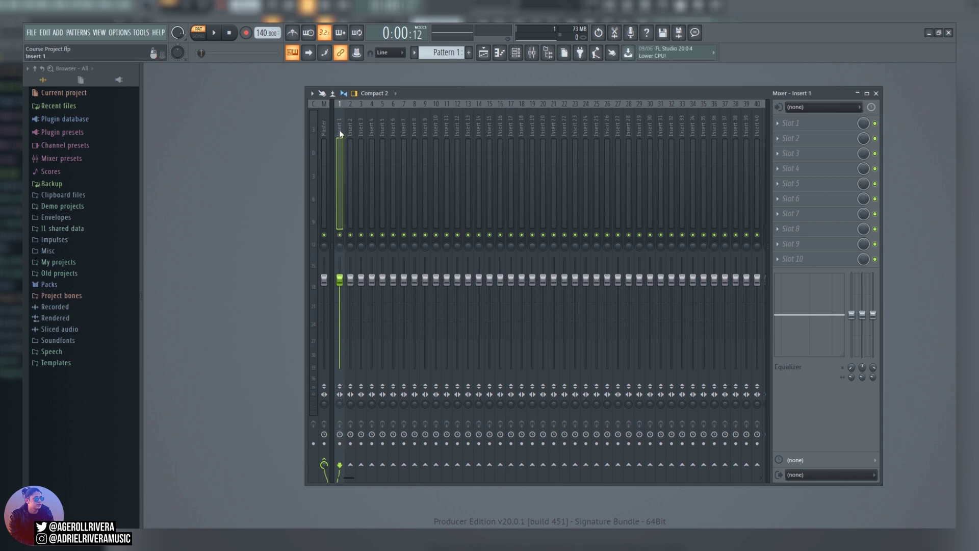
pyautogui.click(436, 130)
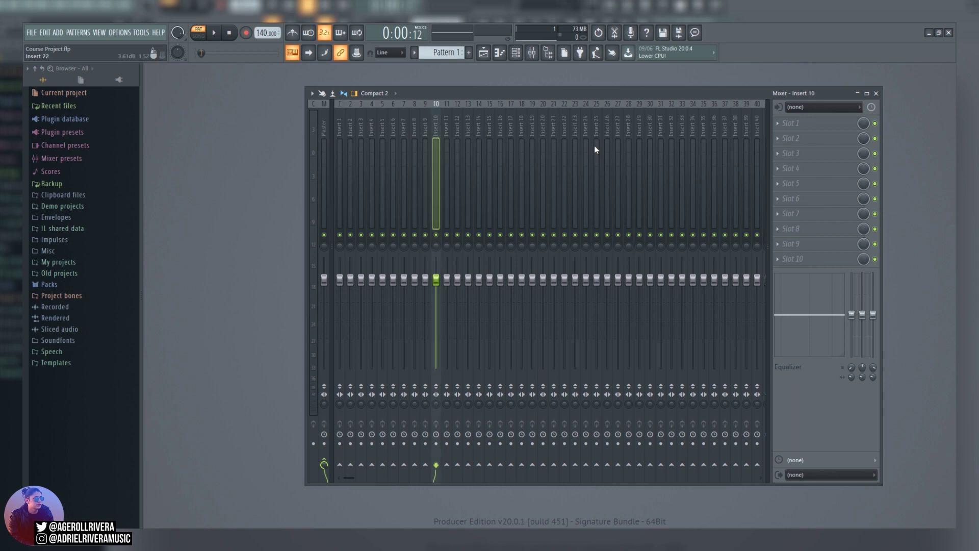
pyautogui.click(343, 147)
pyautogui.click(703, 185)
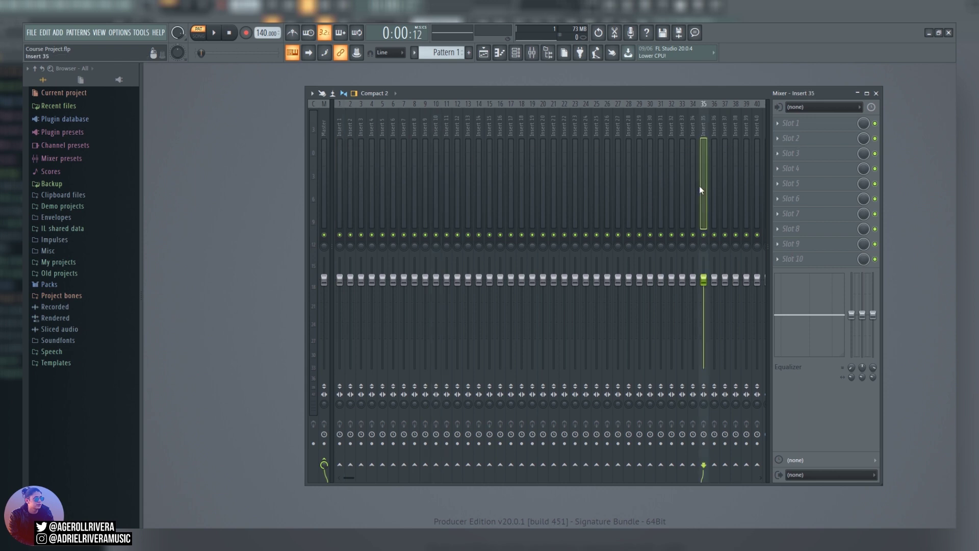
pyautogui.click(503, 128)
pyautogui.press('Home')
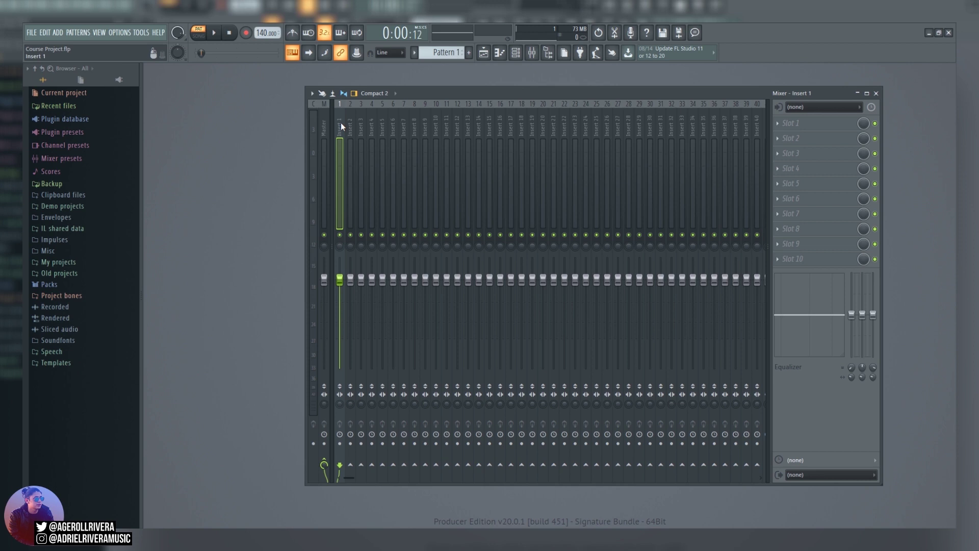
pyautogui.click(775, 124)
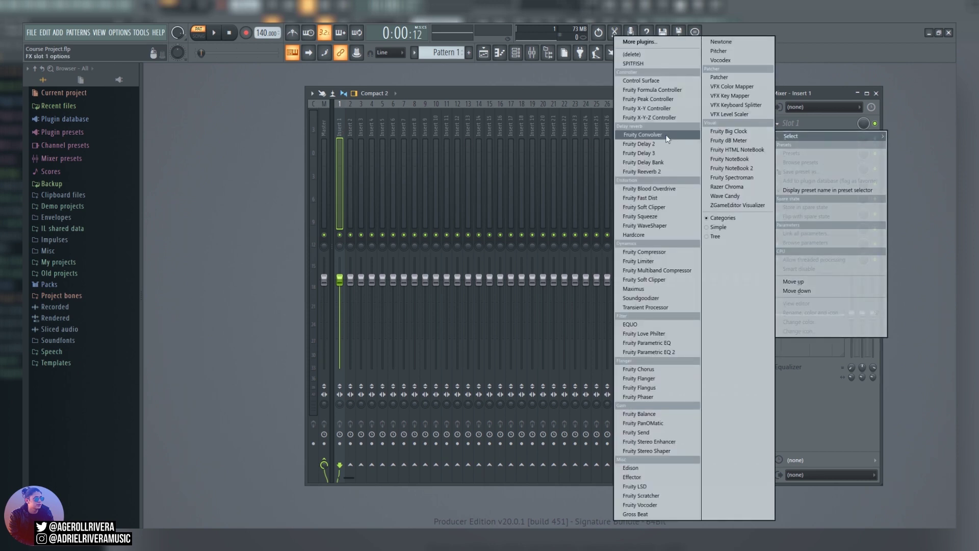
pyautogui.click(645, 172)
pyautogui.click(378, 125)
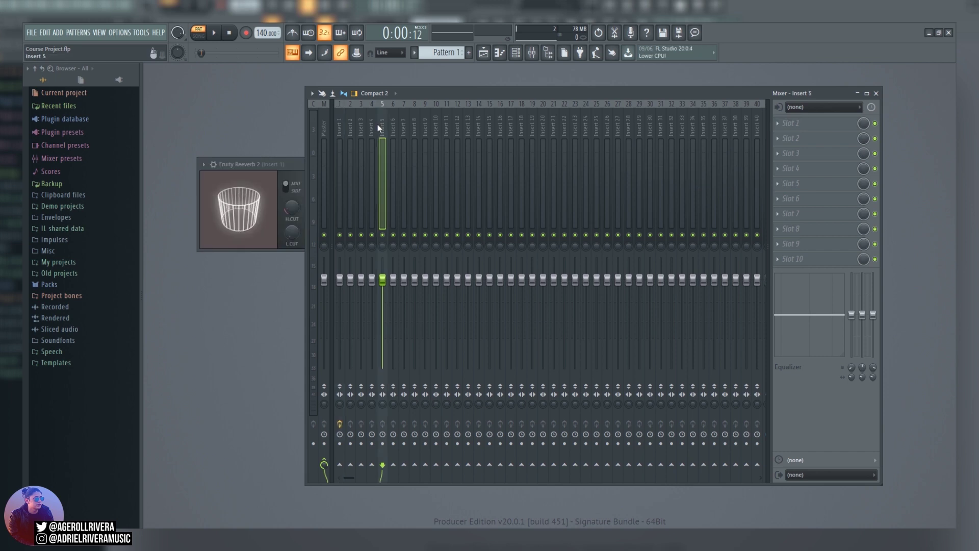
pyautogui.click(343, 125)
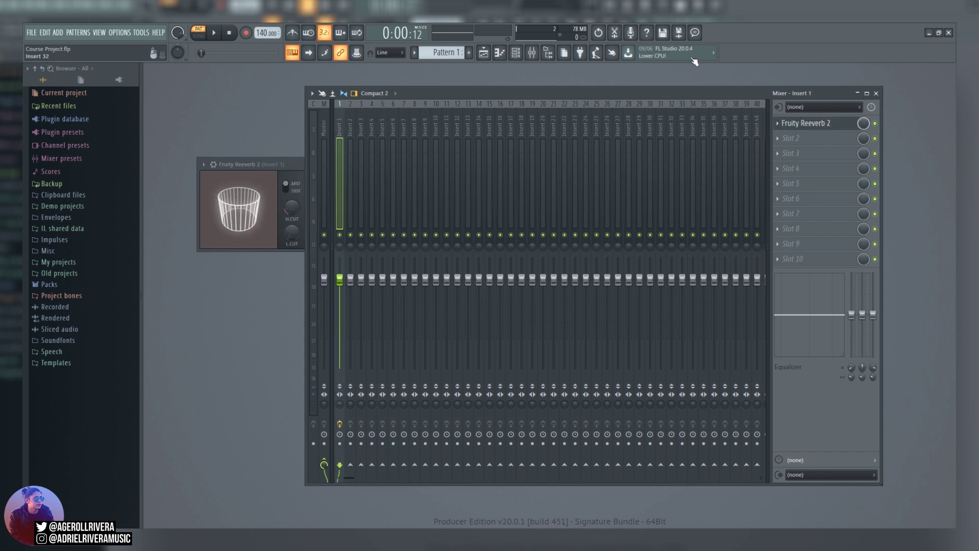
pyautogui.click(777, 123)
pyautogui.click(662, 84)
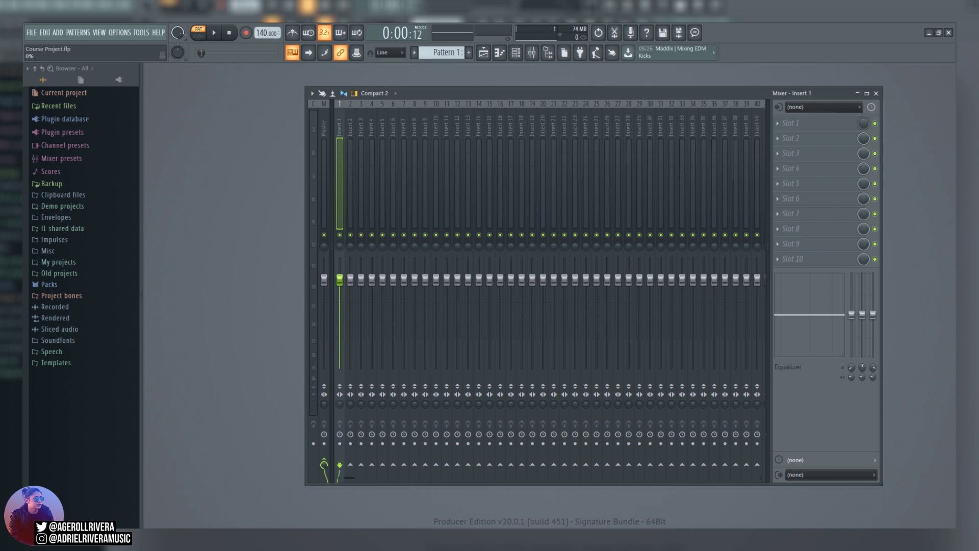
pyautogui.rightClick(875, 123)
pyautogui.click(904, 214)
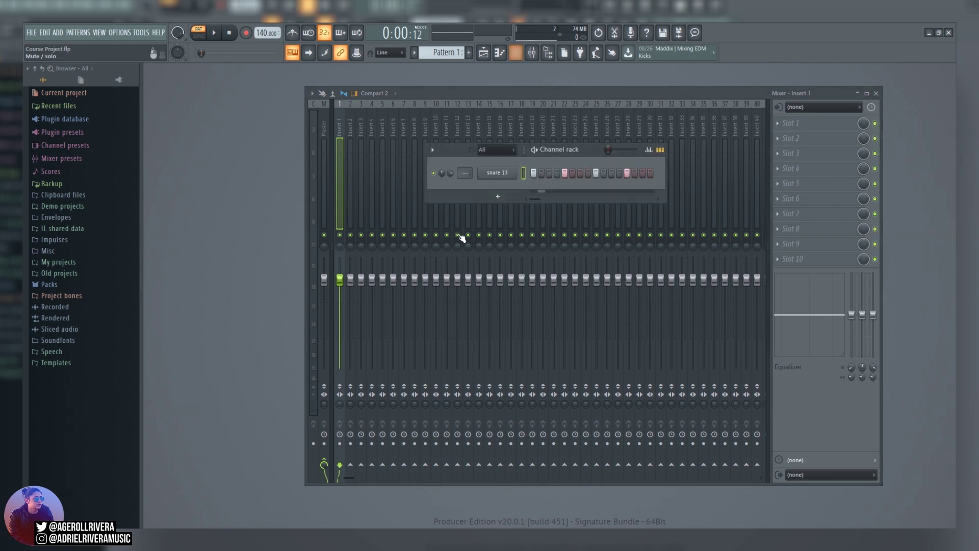
pyautogui.click(544, 185)
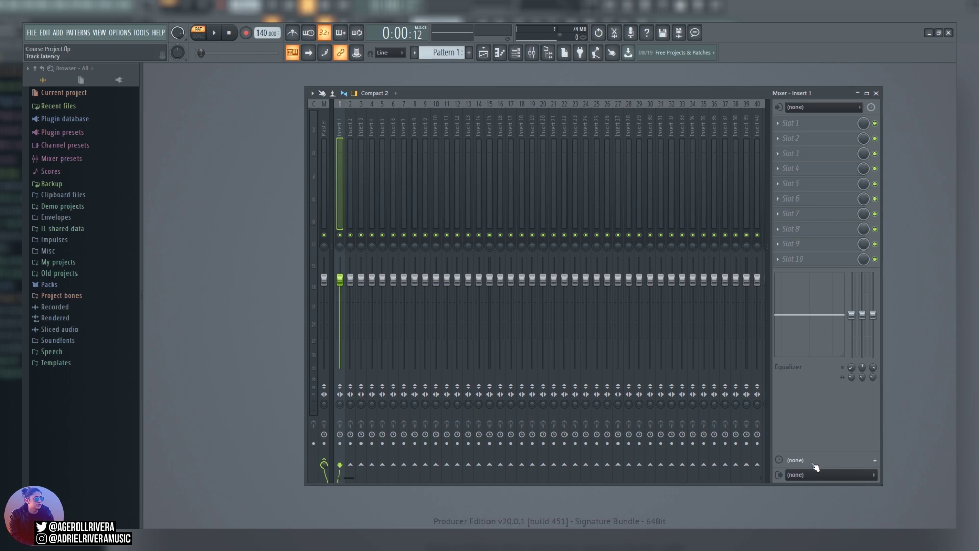
pyautogui.click(841, 108)
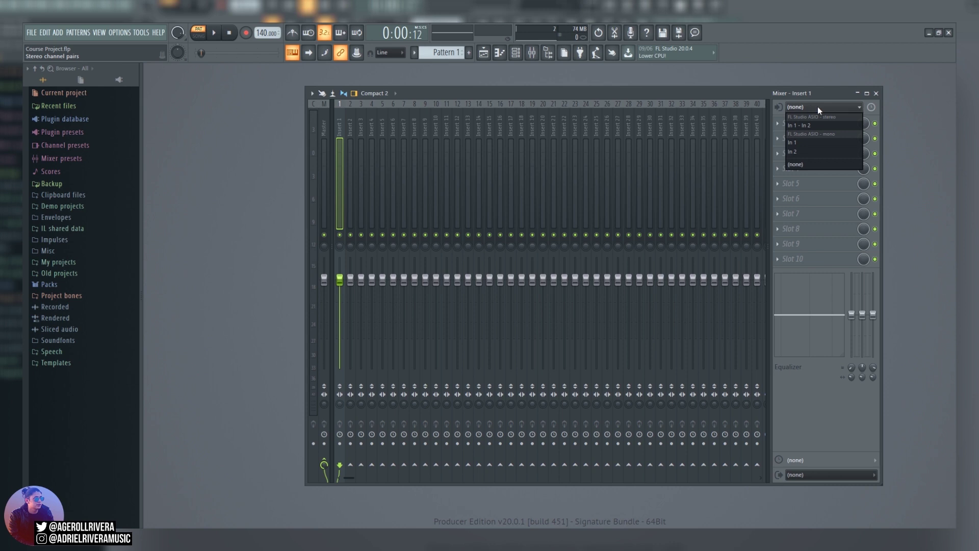
# Step: Dismiss Insert 1's audio input list unchanged and show the Channel rack with snare 13
pyautogui.click(818, 106)
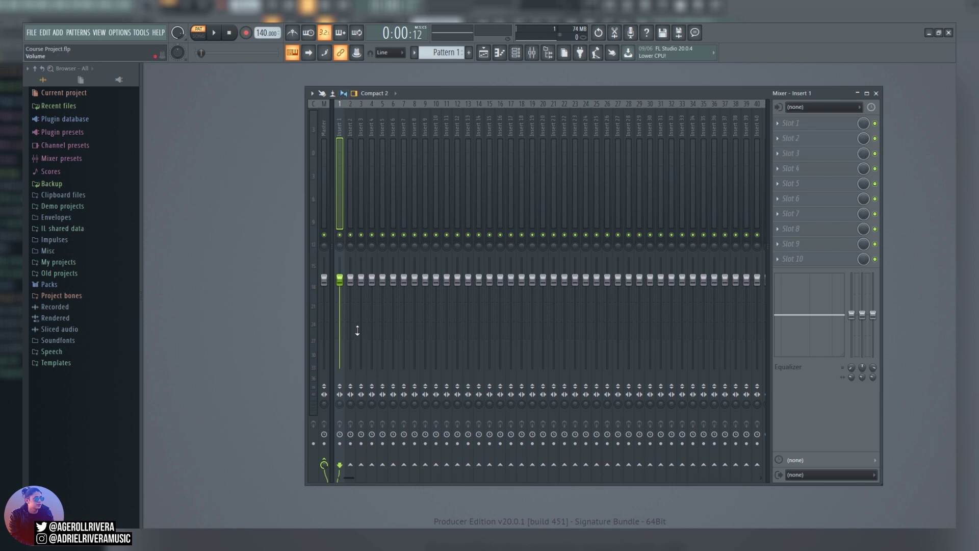
pyautogui.press('F6')
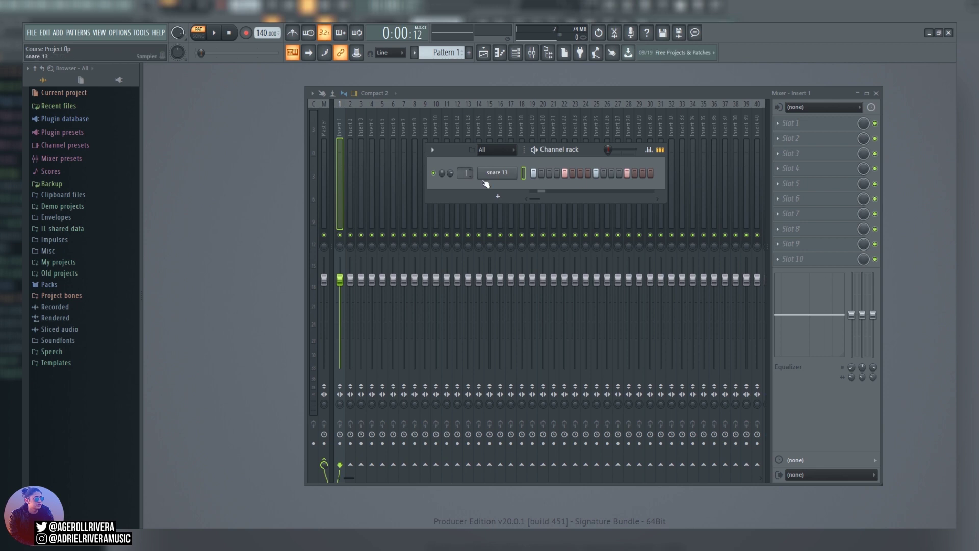
# Step: Audition the snare with its target mixer track at 9, then back at master
pyautogui.press('F6')
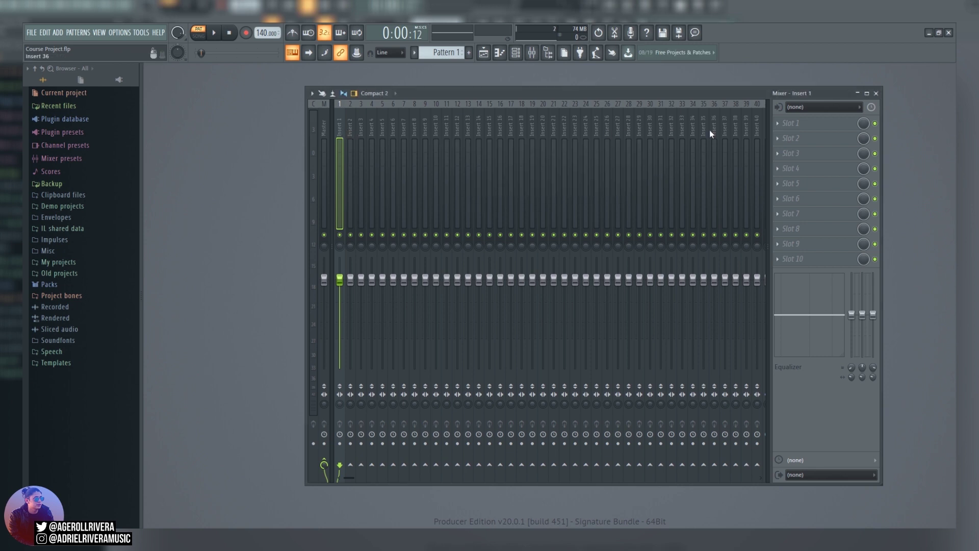
pyautogui.press('F6')
pyautogui.press('F6')
pyautogui.press('F6')
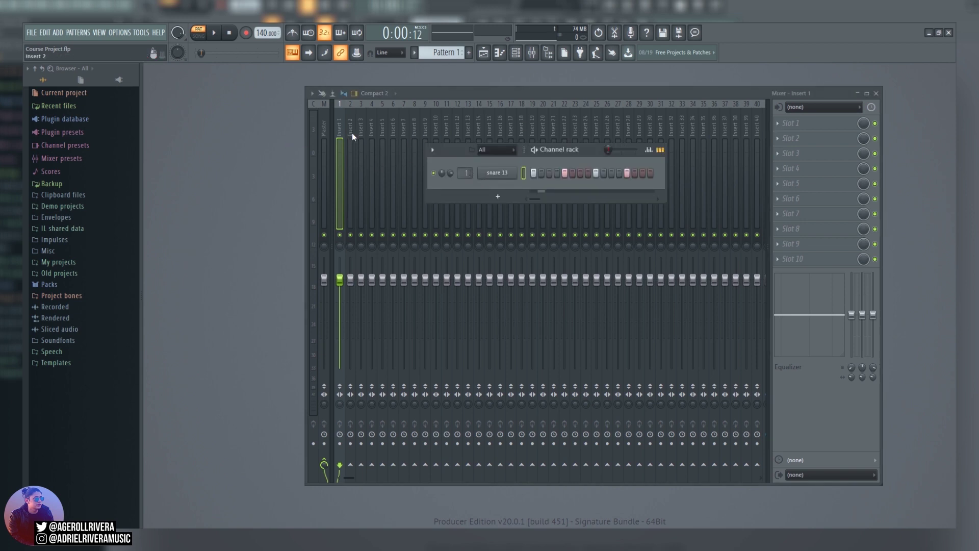
pyautogui.press('F6')
pyautogui.press('F6')
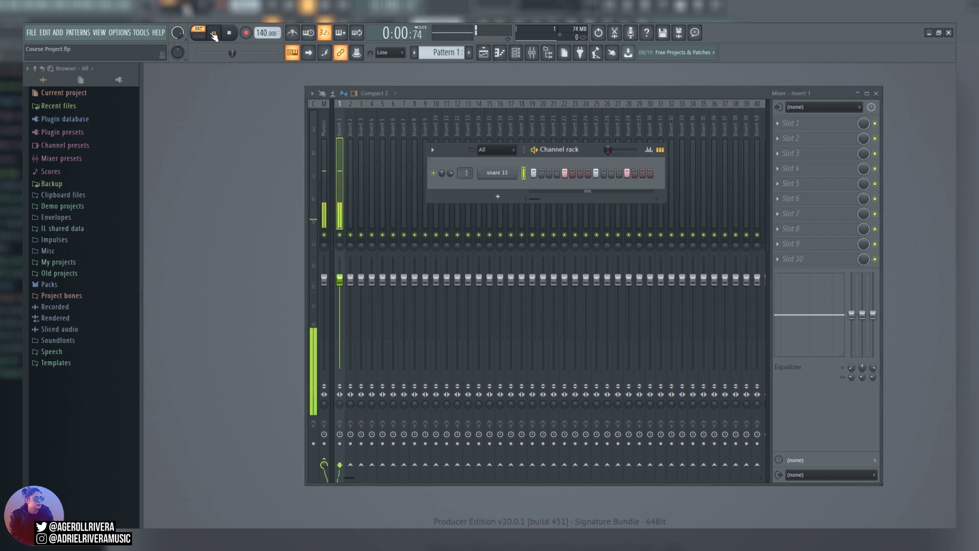
pyautogui.moveTo(465, 173); pyautogui.dragTo(465, 162)
pyautogui.press('F6')
pyautogui.click(214, 33)
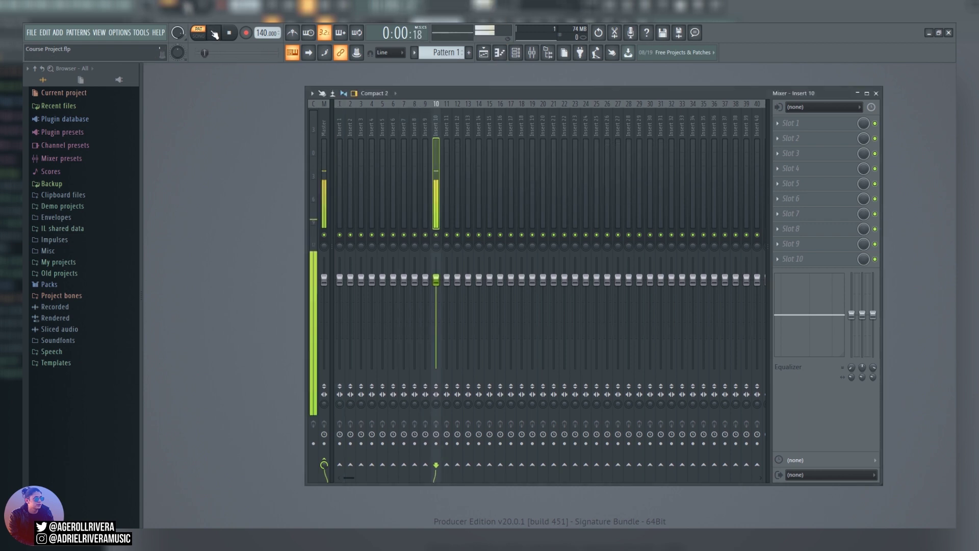
pyautogui.click(229, 33)
pyautogui.press('F6')
pyautogui.moveTo(465, 173); pyautogui.dragTo(461, 179)
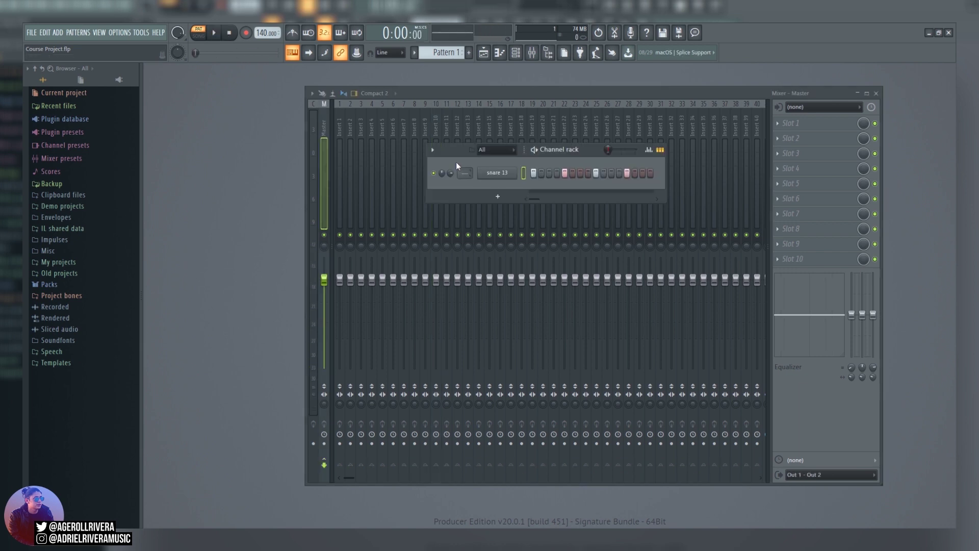
pyautogui.click(214, 33)
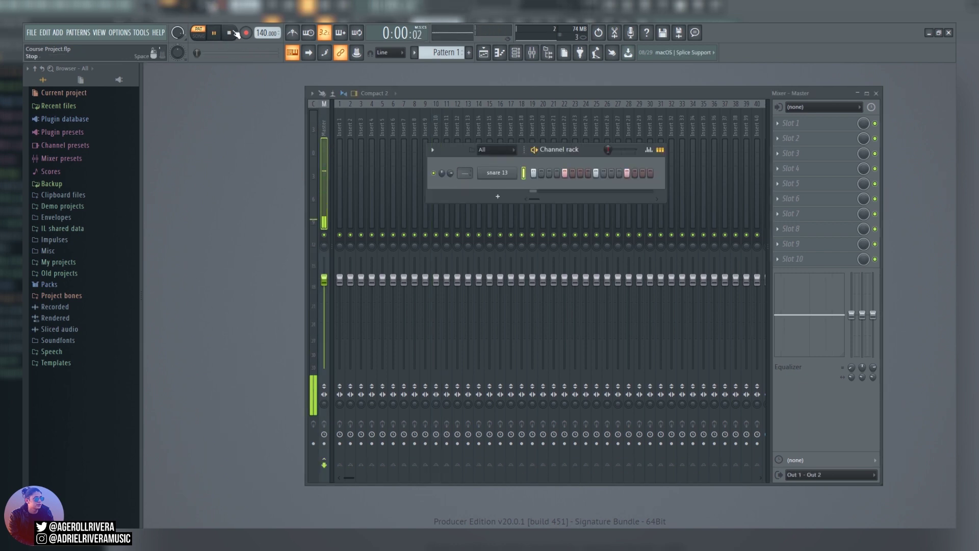
pyautogui.press('space')
pyautogui.moveTo(505, 150); pyautogui.dragTo(526, 206)
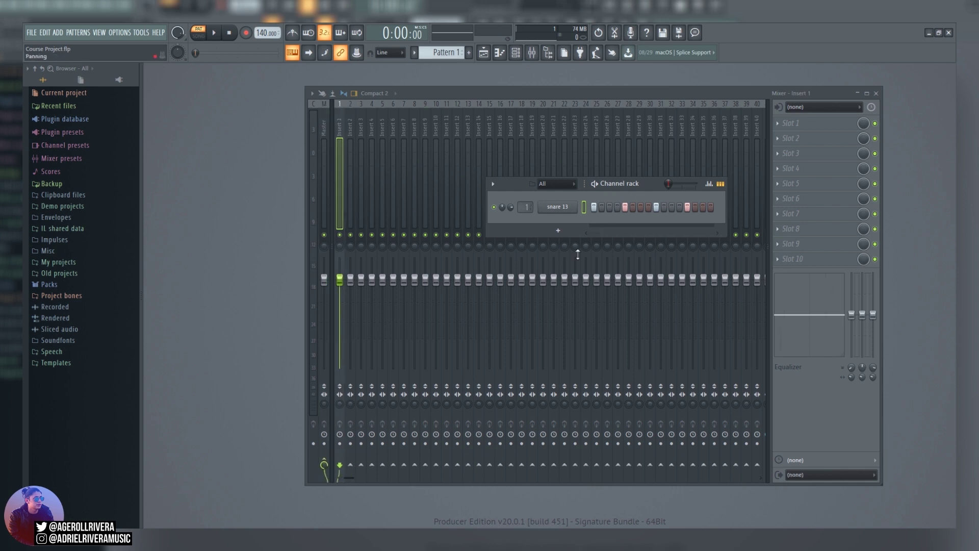
# Step: Route the selected snare 13 channel to Insert 1 through its Channel routing menu
pyautogui.click(339, 127)
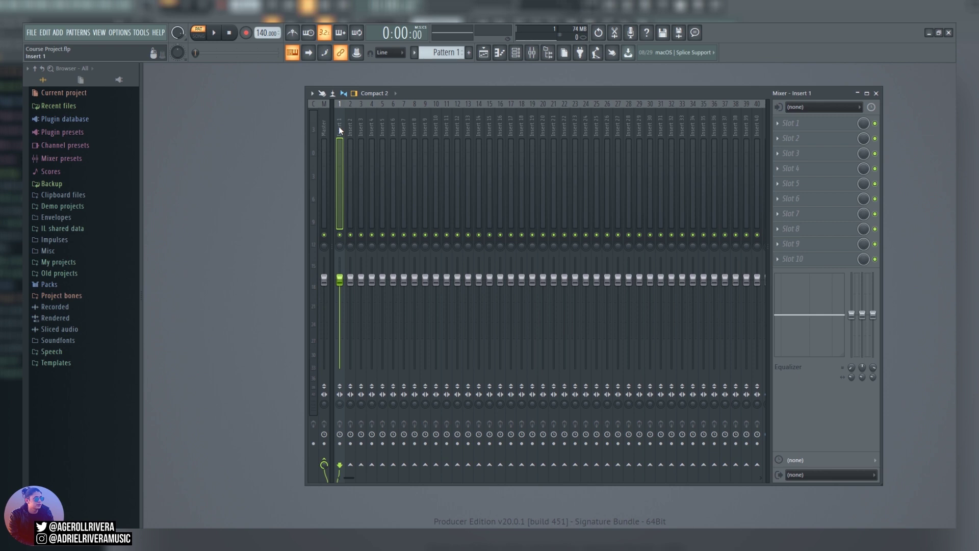
pyautogui.rightClick(339, 127)
pyautogui.moveTo(397, 180)
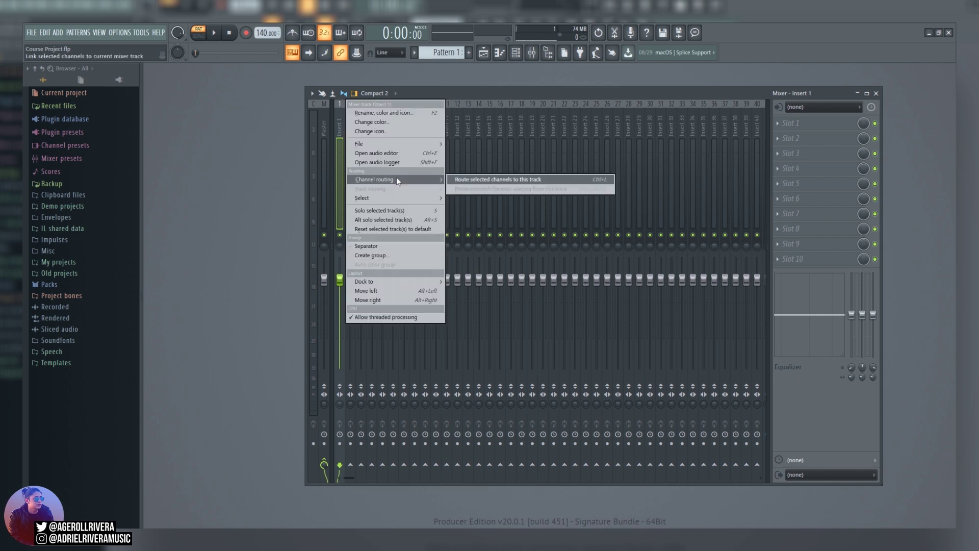
pyautogui.click(495, 181)
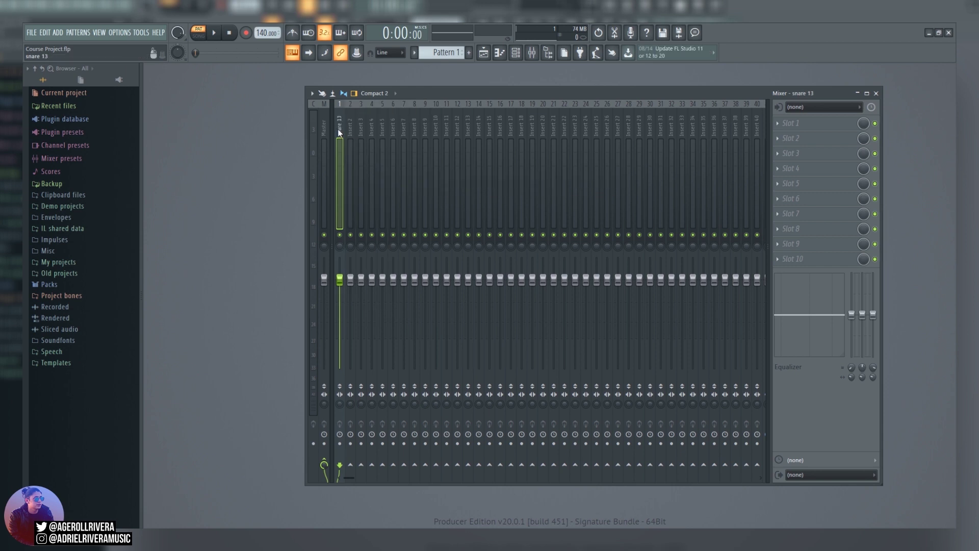
# Step: Rename Insert 1 to 'Cool Snare' and give it a purple track colour
pyautogui.rightClick(340, 130)
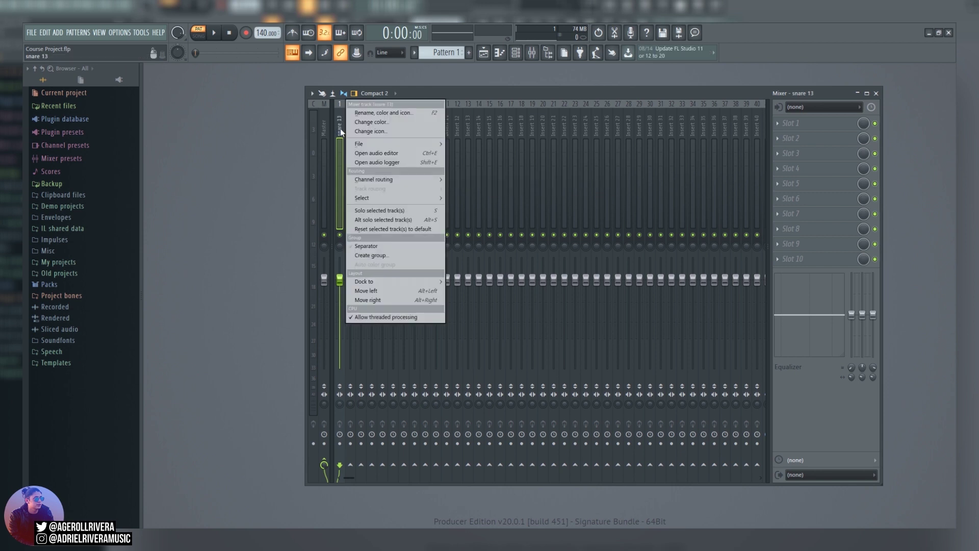
pyautogui.click(397, 115)
pyautogui.write('Co')
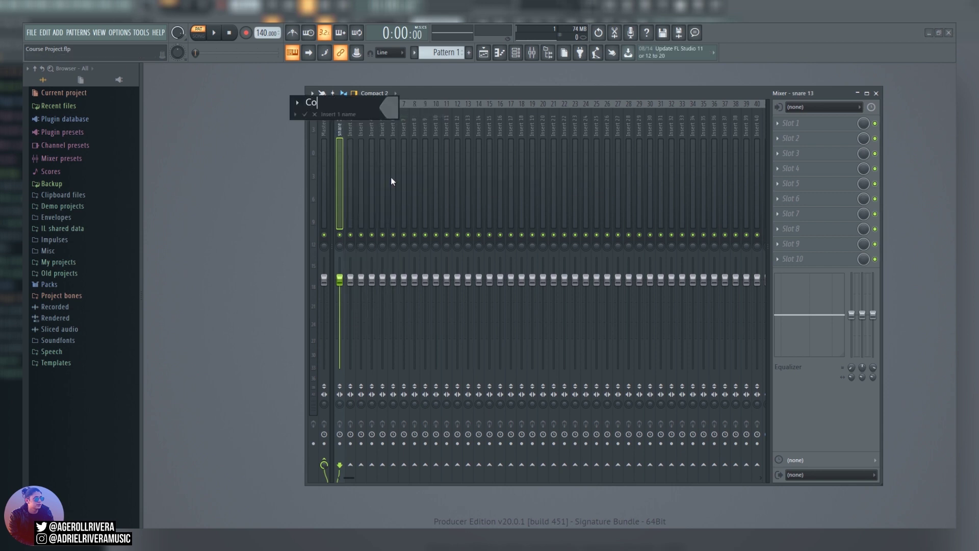
pyautogui.write('ol Snare')
pyautogui.click(399, 122)
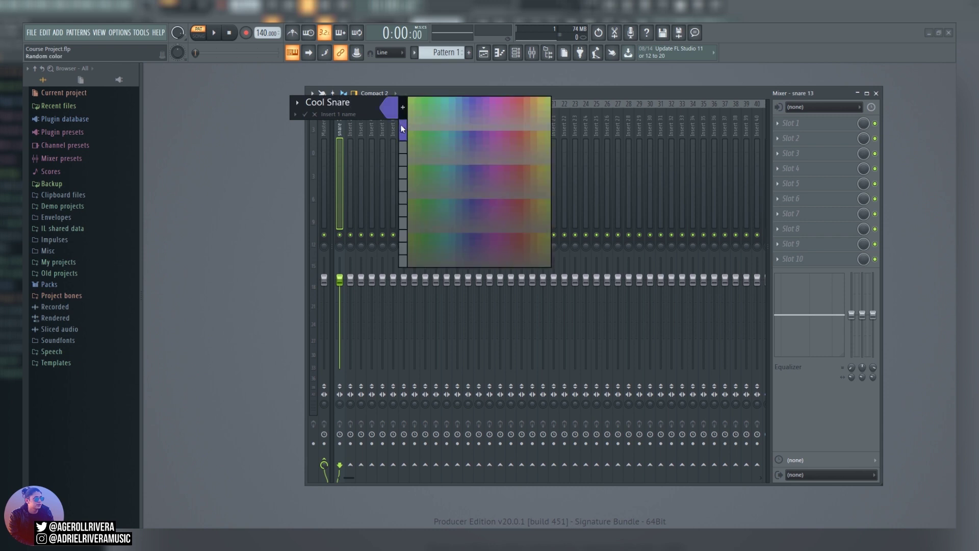
pyautogui.click(439, 153)
pyautogui.press('Return')
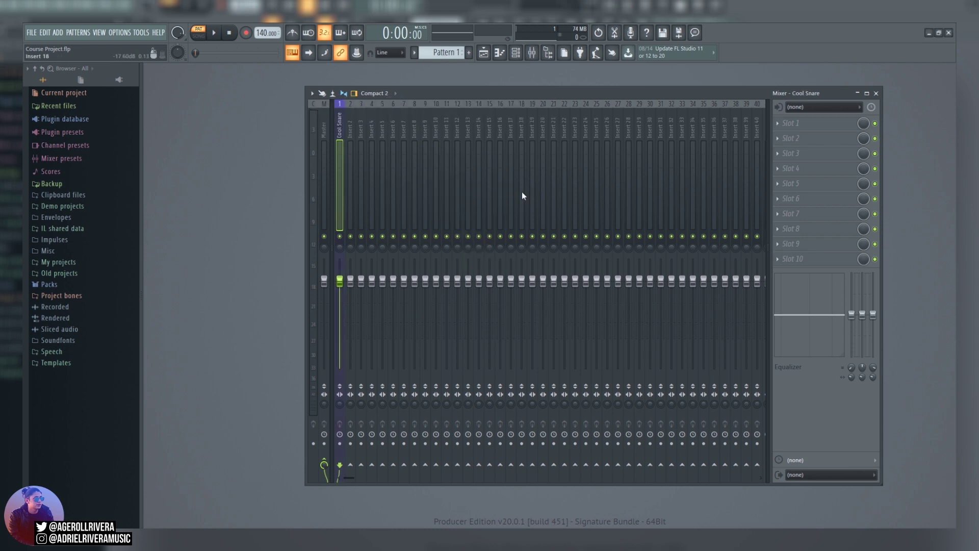
# Step: Solo and unsolo Cool Snare, raise its fader slightly, and reshow the Channel rack
pyautogui.rightClick(340, 237)
pyautogui.rightClick(340, 238)
pyautogui.press('F6')
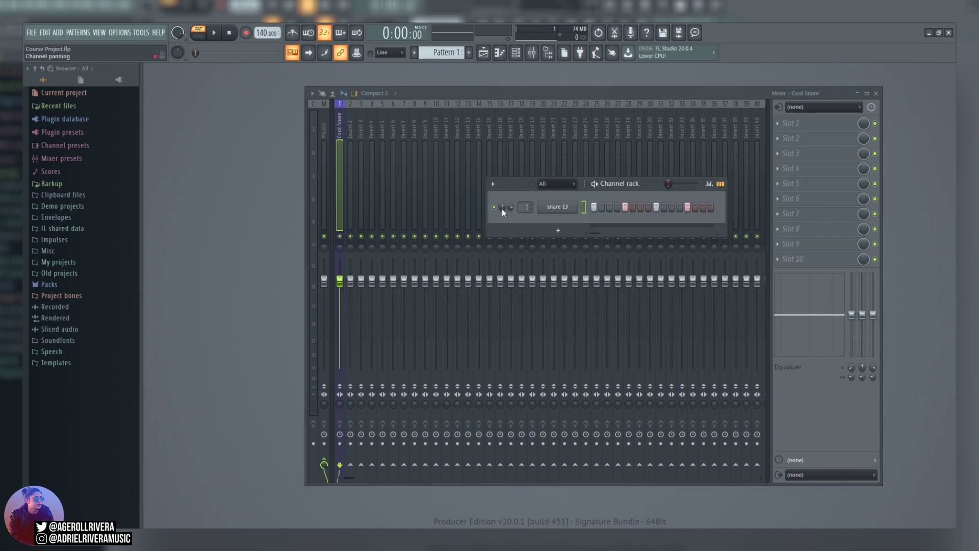
pyautogui.press('F6')
pyautogui.moveTo(339, 280); pyautogui.dragTo(340, 280)
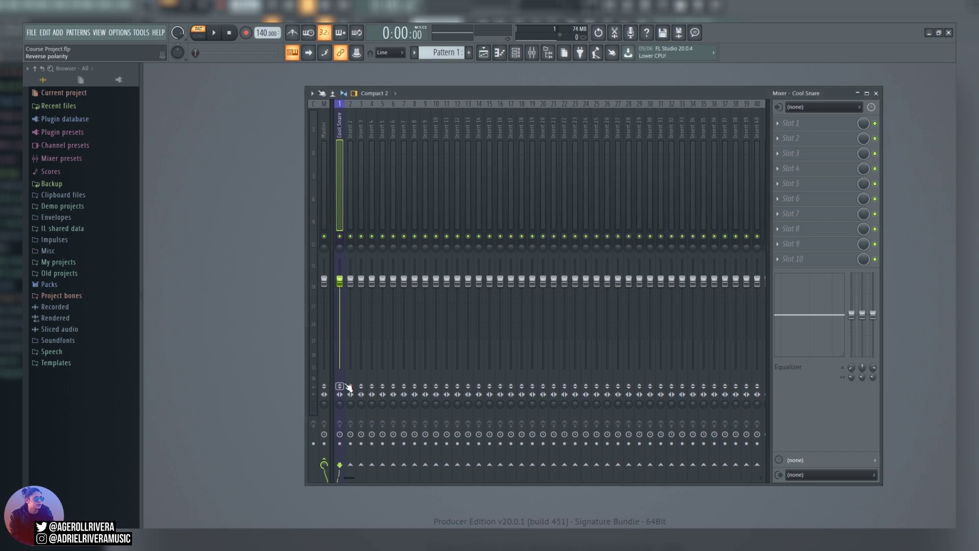
pyautogui.press('F6')
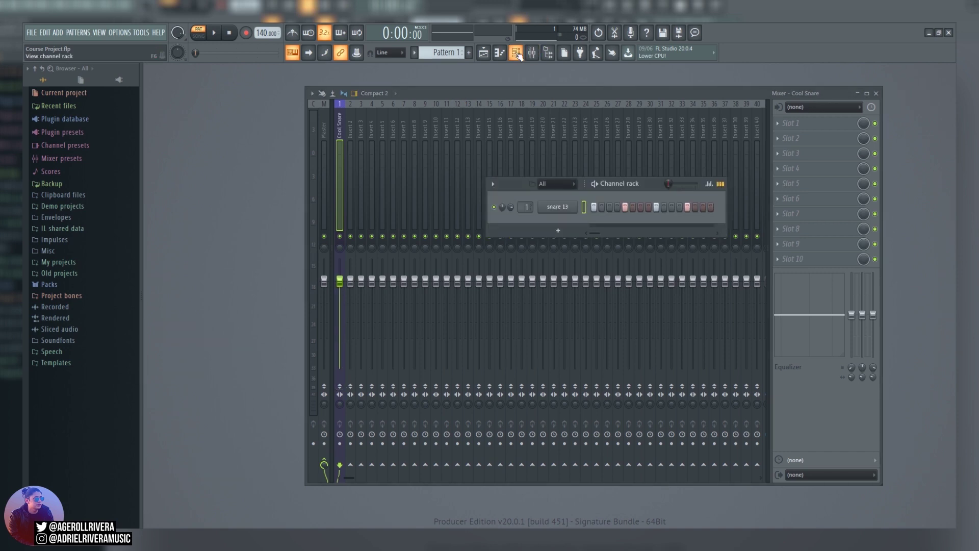
# Step: Open snare 13's sampler settings, toggle Reverse polarity on and off, then close them
pyautogui.click(572, 222)
pyautogui.moveTo(577, 148); pyautogui.dragTo(512, 121)
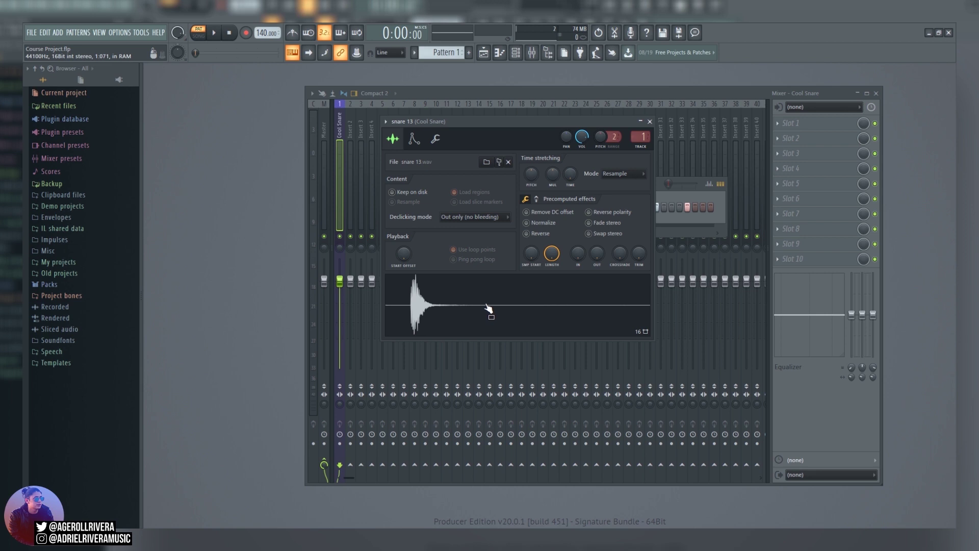
pyautogui.click(614, 213)
pyautogui.click(604, 214)
pyautogui.click(347, 398)
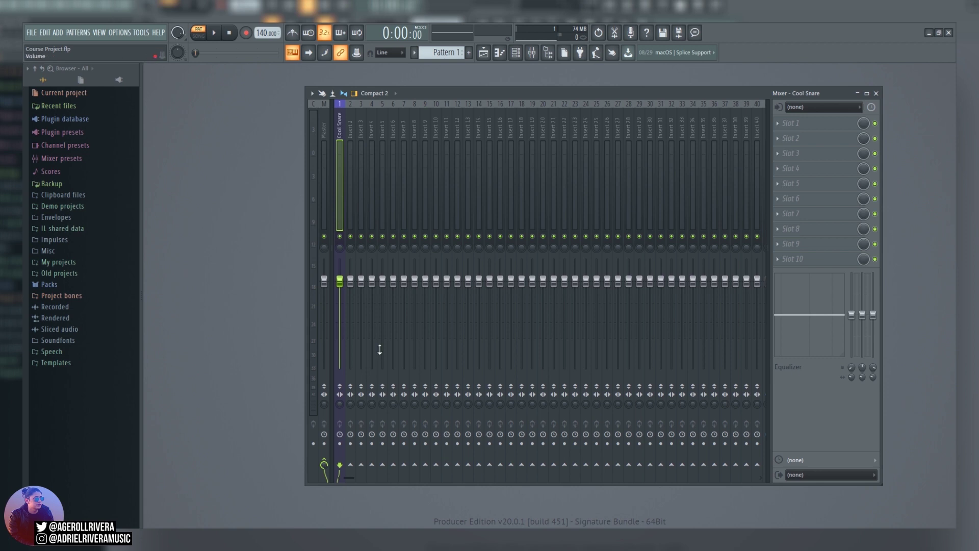
# Step: Turn Insert 1's stereo separation knob to 100% merged
pyautogui.moveTo(340, 404)
pyautogui.mouseDown()
pyautogui.moveTo(340, 420)
pyautogui.moveTo(341, 406)
pyautogui.mouseUp()
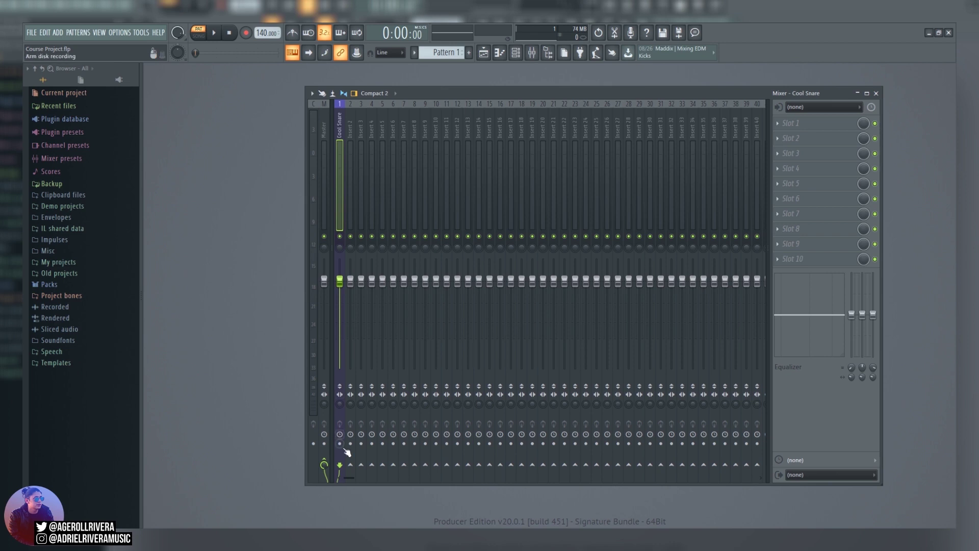
pyautogui.click(324, 130)
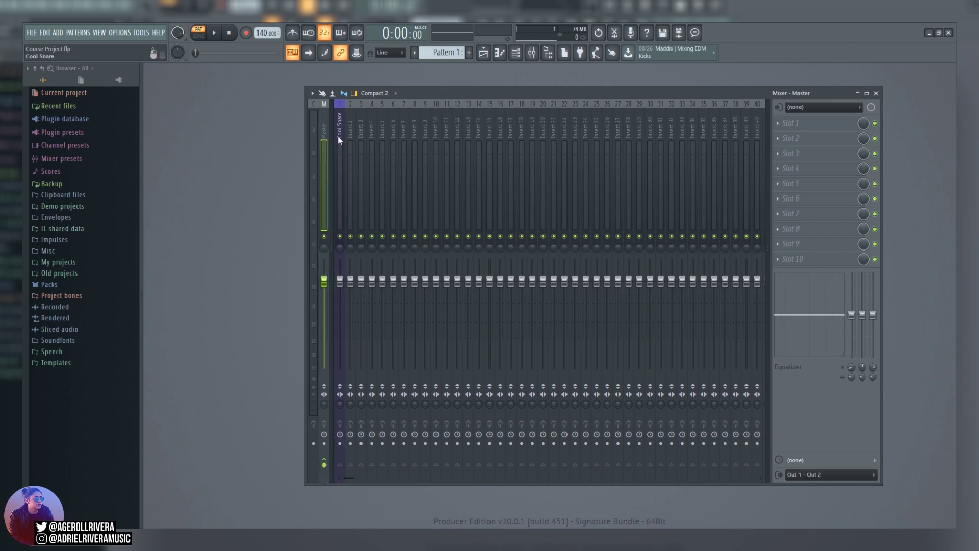
pyautogui.click(338, 136)
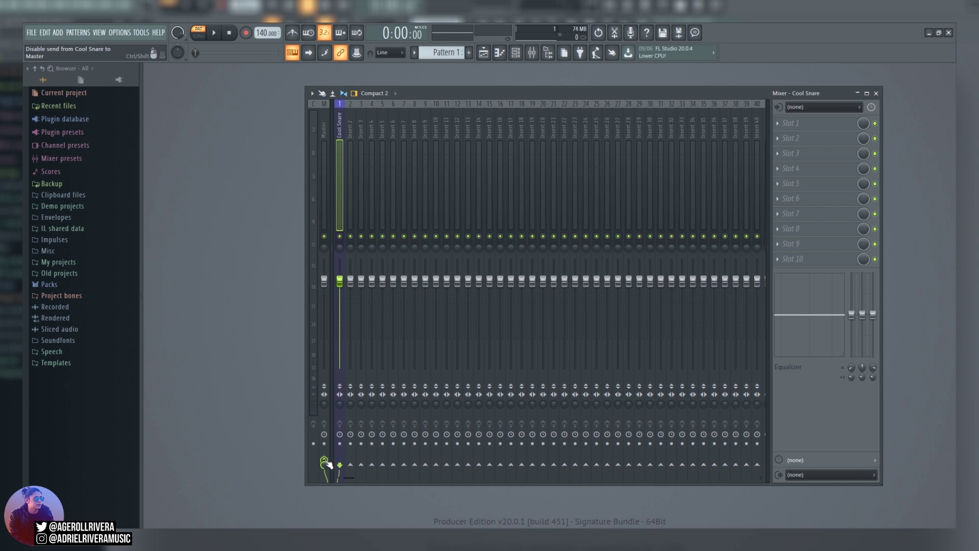
pyautogui.click(325, 463)
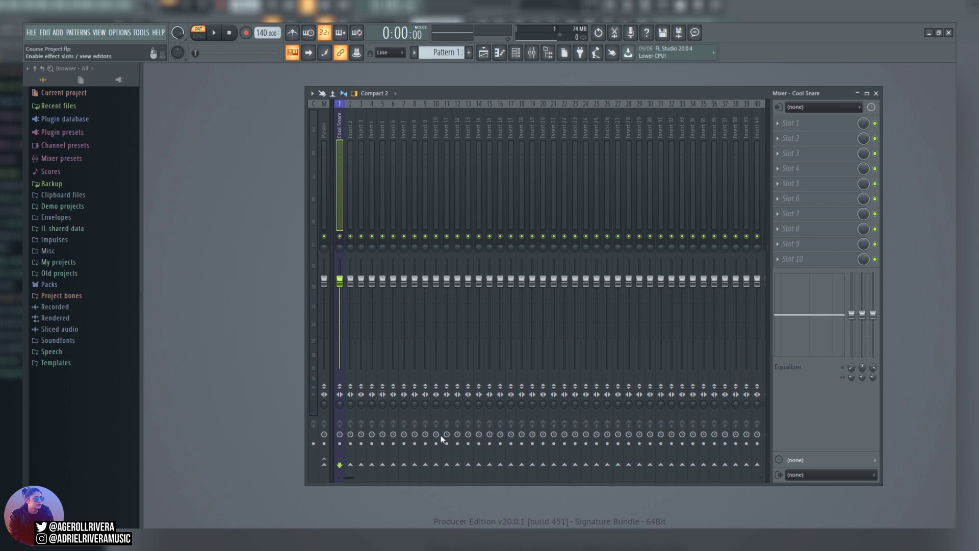
pyautogui.click(429, 466)
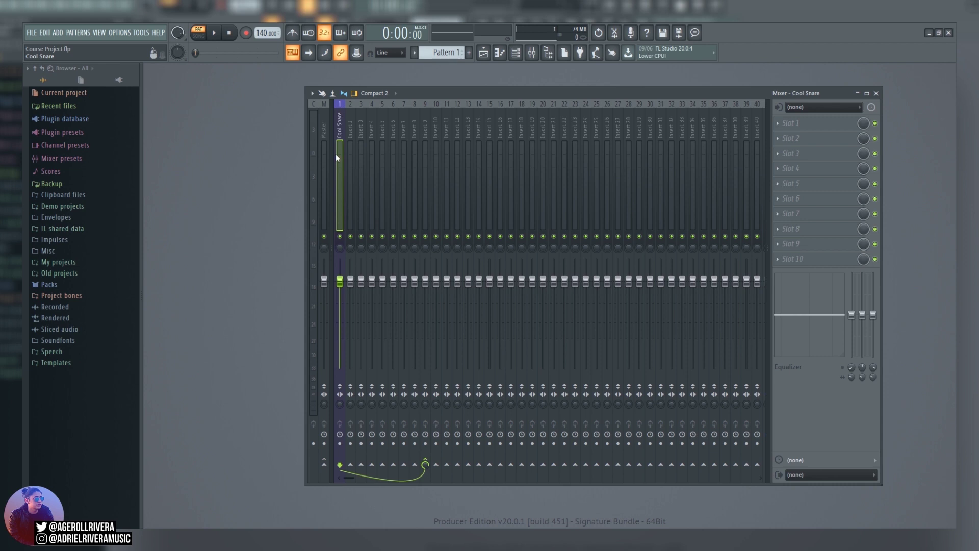
pyautogui.click(424, 193)
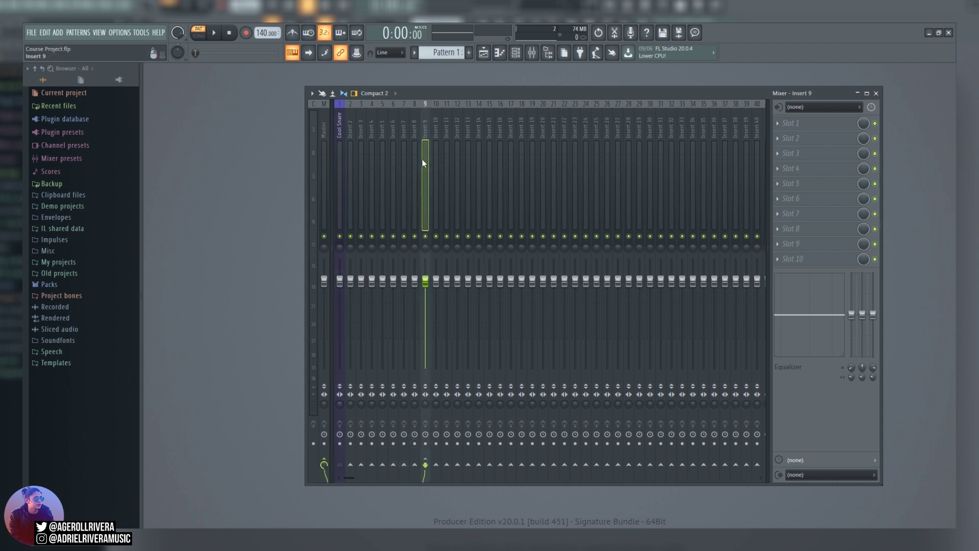
pyautogui.click(340, 153)
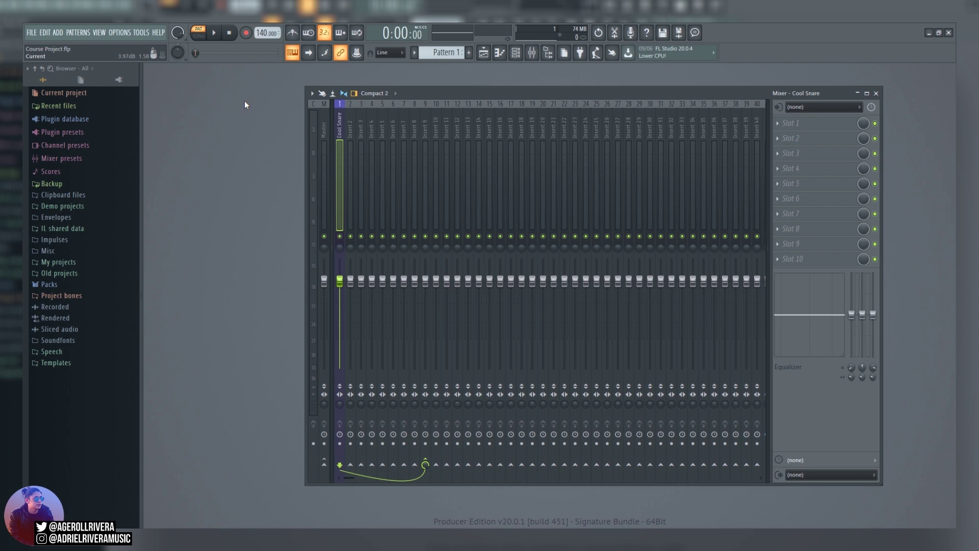
pyautogui.click(219, 35)
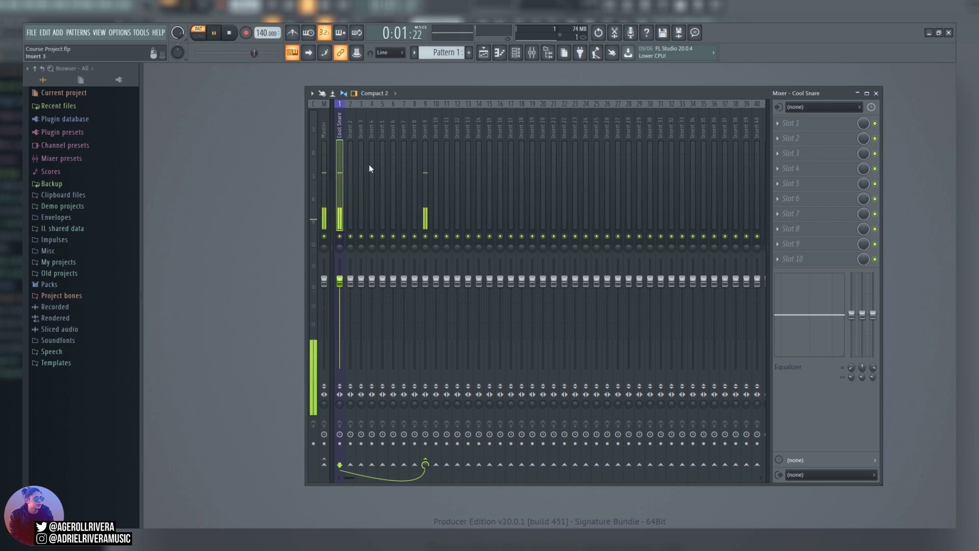
pyautogui.press('space')
pyautogui.click(324, 465)
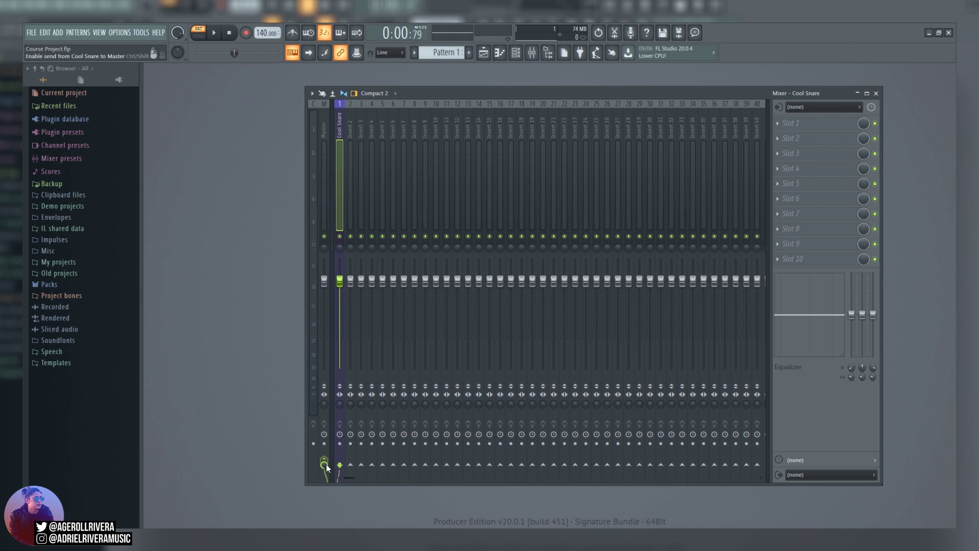
pyautogui.click(385, 97)
pyautogui.click(388, 106)
pyautogui.click(384, 94)
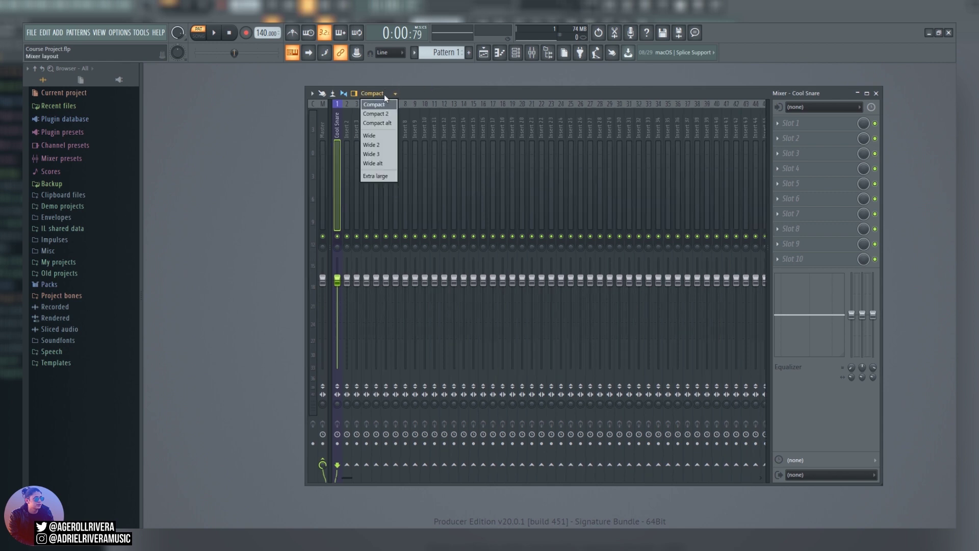
pyautogui.click(380, 123)
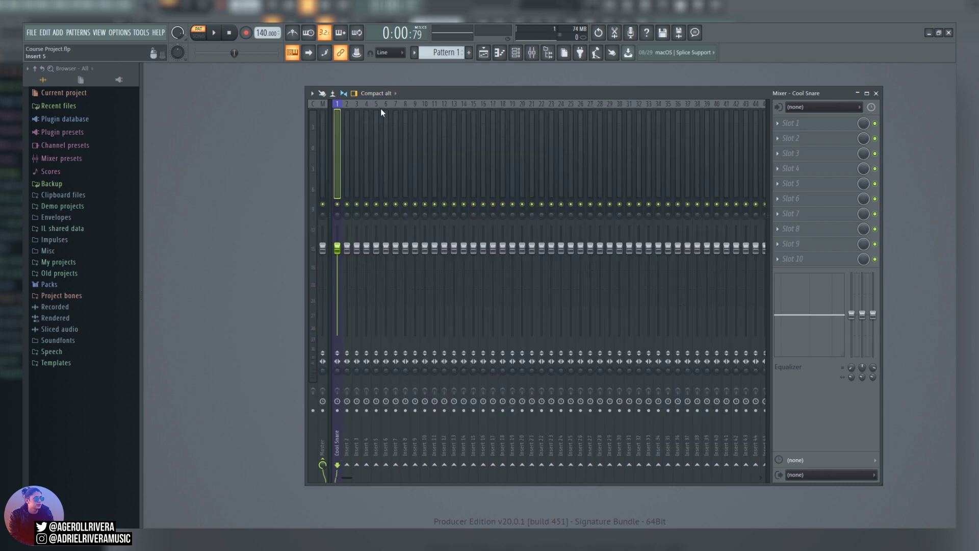
pyautogui.click(384, 94)
pyautogui.click(377, 135)
pyautogui.click(384, 94)
pyautogui.click(372, 145)
pyautogui.click(386, 95)
pyautogui.click(373, 163)
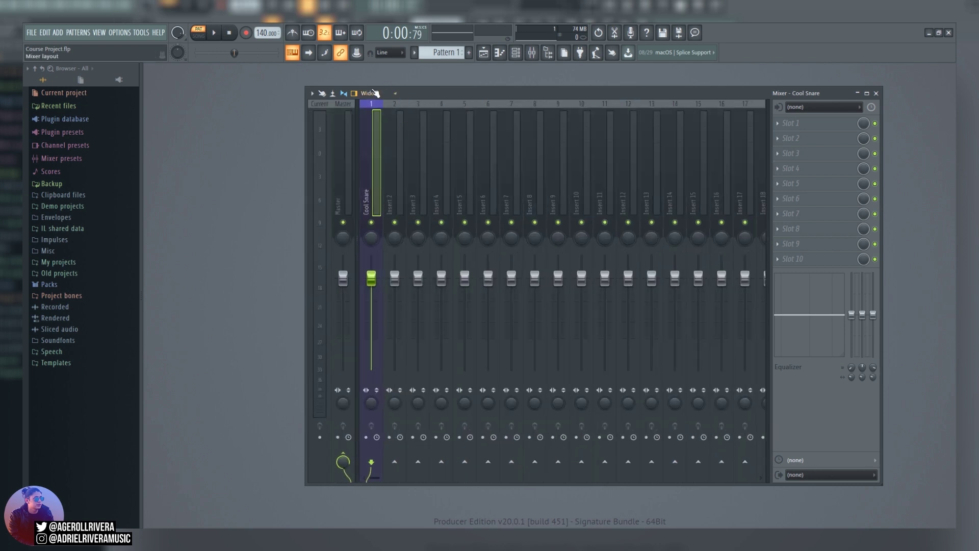
pyautogui.click(396, 97)
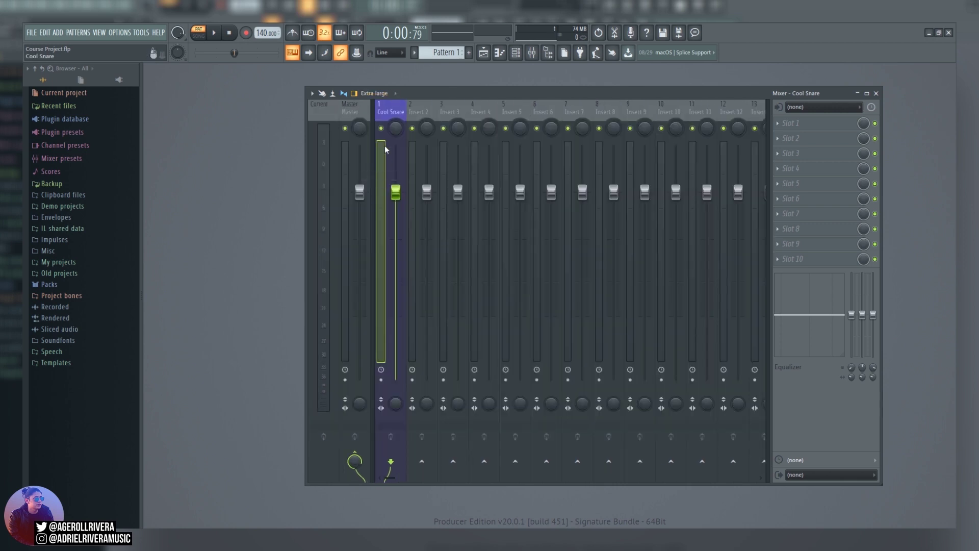
pyautogui.click(384, 113)
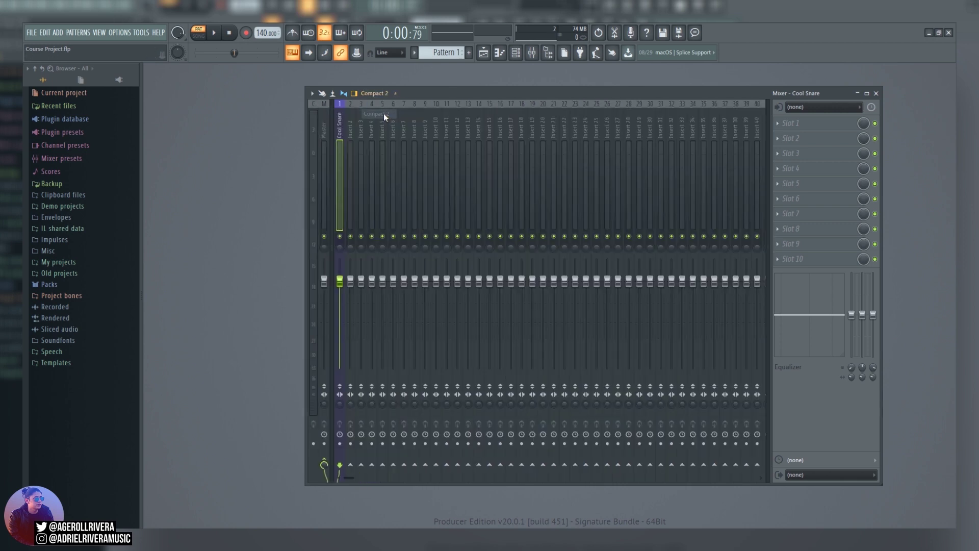
# Step: Toggle the track inspector panel and the extra volume/stereo row on and off
pyautogui.click(355, 94)
pyautogui.click(356, 93)
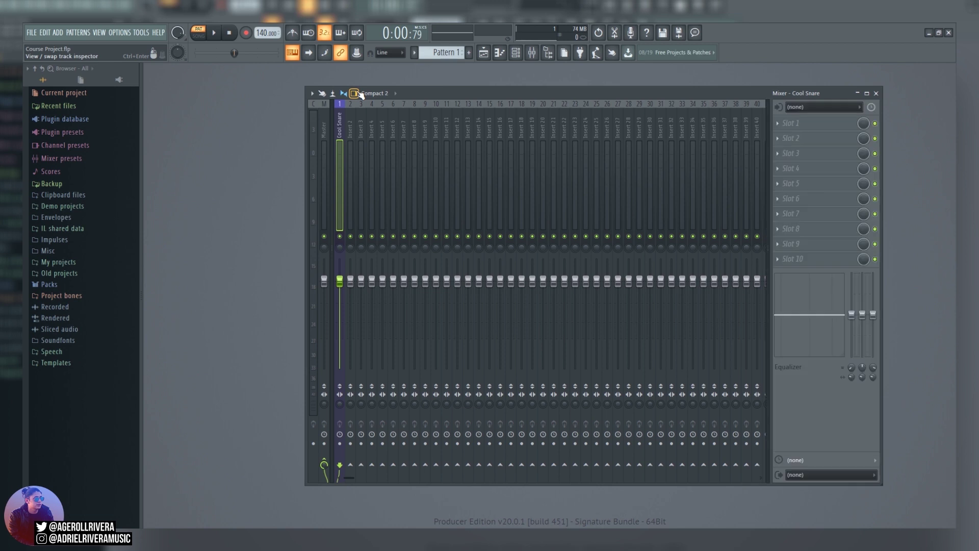
pyautogui.click(355, 94)
pyautogui.click(355, 93)
pyautogui.click(353, 93)
pyautogui.click(353, 93)
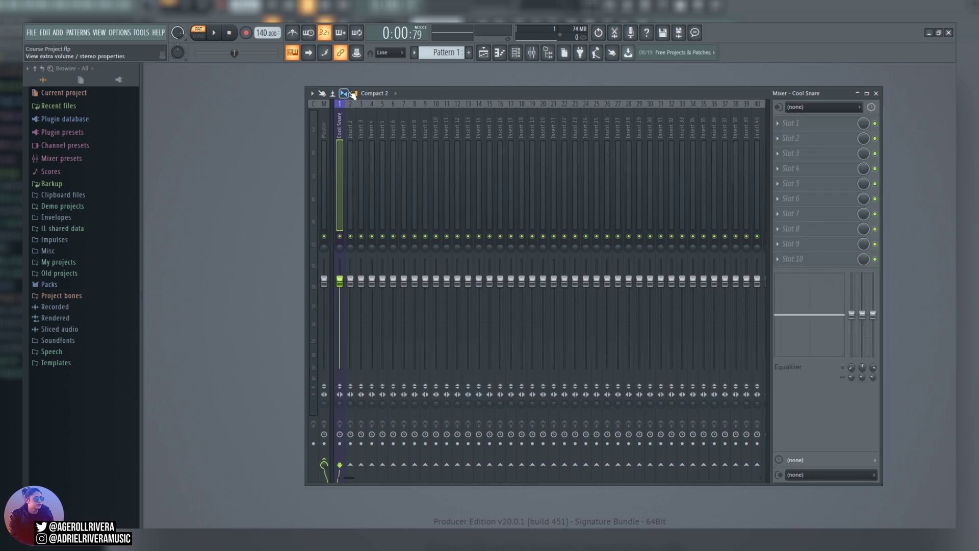
# Step: Play and stop the mix, then shift the mixer window slightly left from Mixer options
pyautogui.click(216, 35)
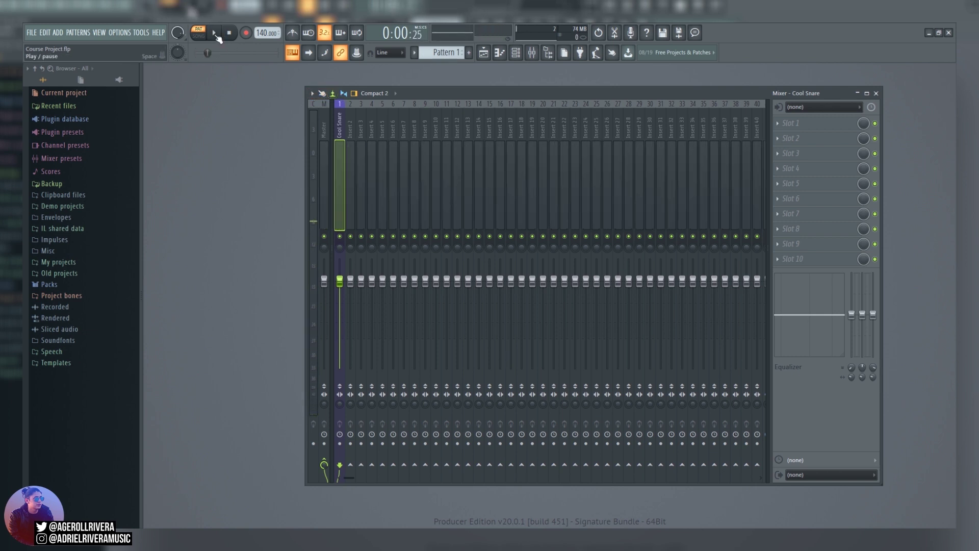
pyautogui.click(215, 32)
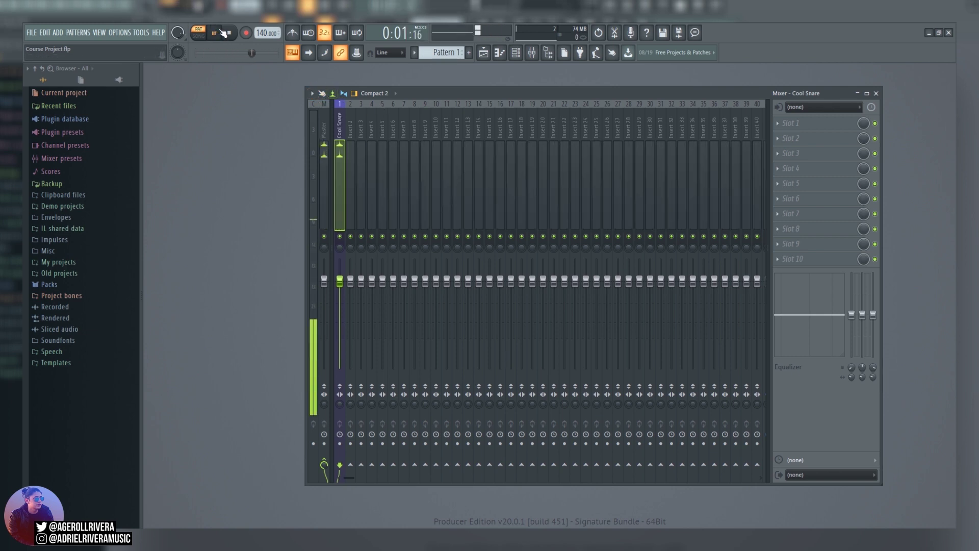
pyautogui.click(228, 33)
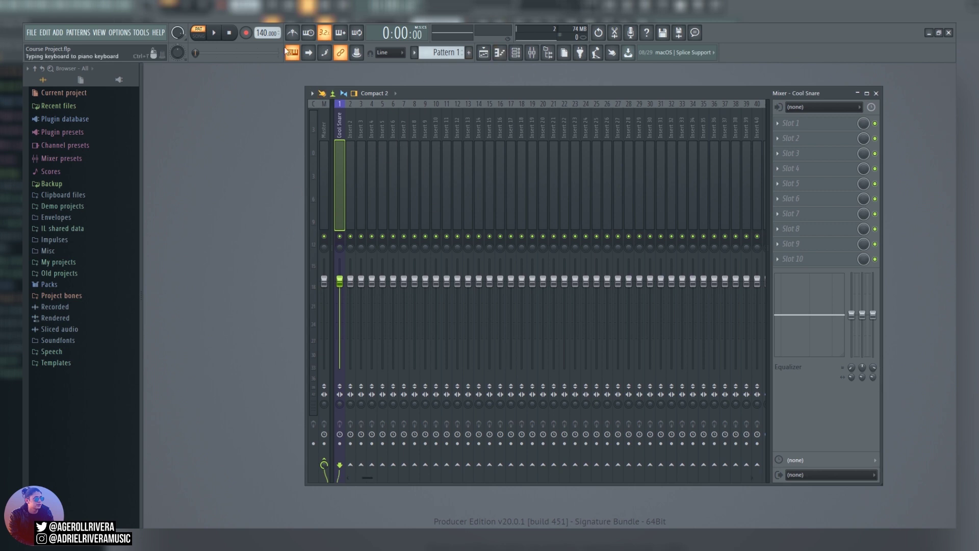
pyautogui.click(311, 93)
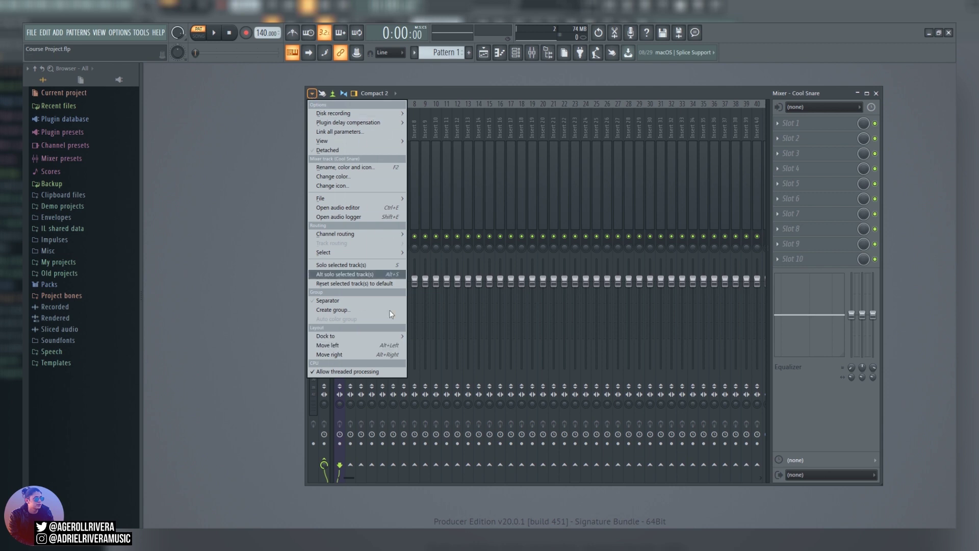
pyautogui.click(477, 165)
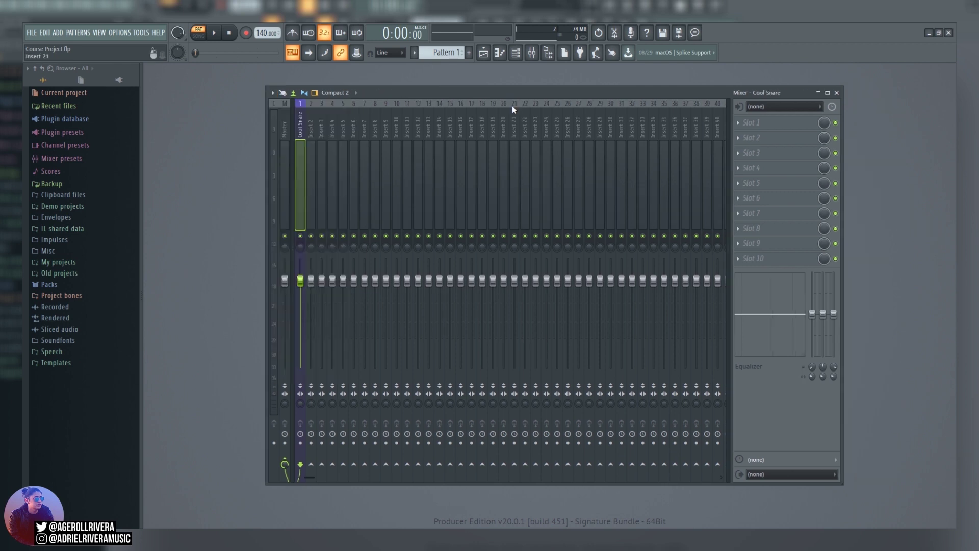